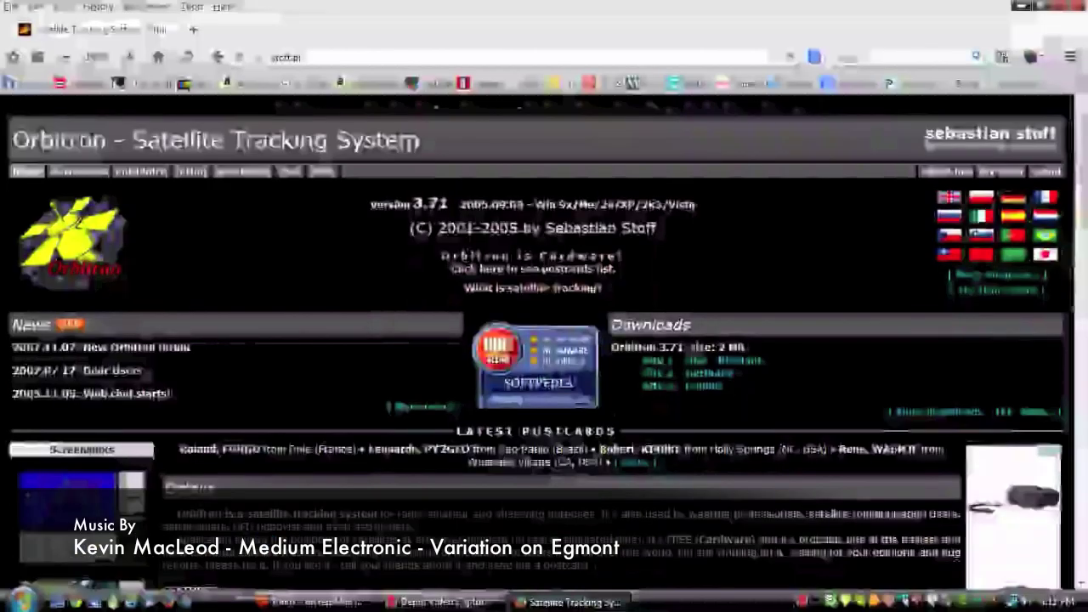
scroll(544, 340, down, 3)
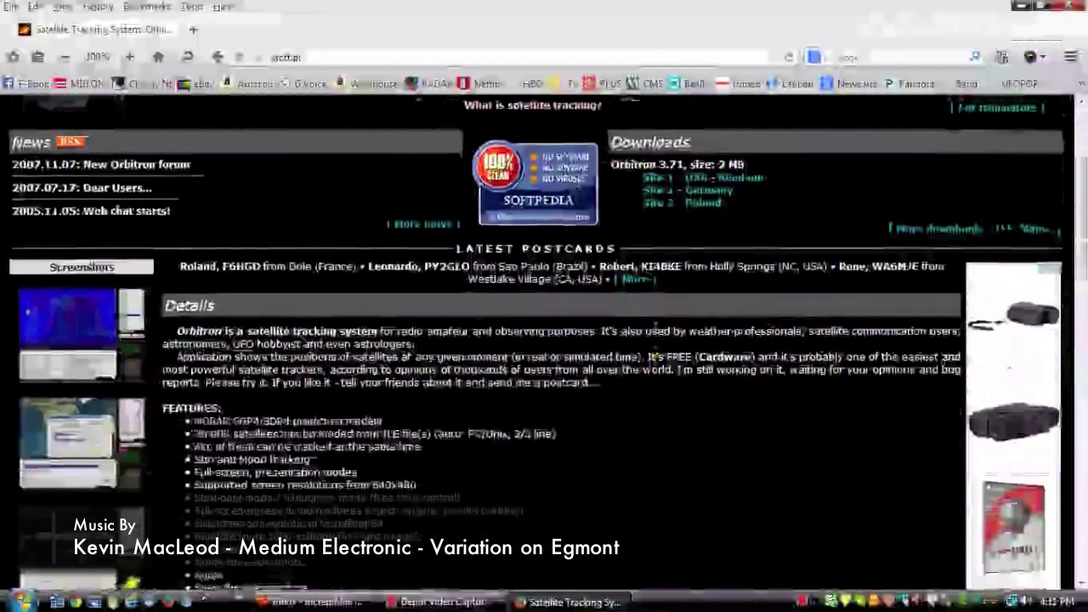
scroll(656, 367, up, 3)
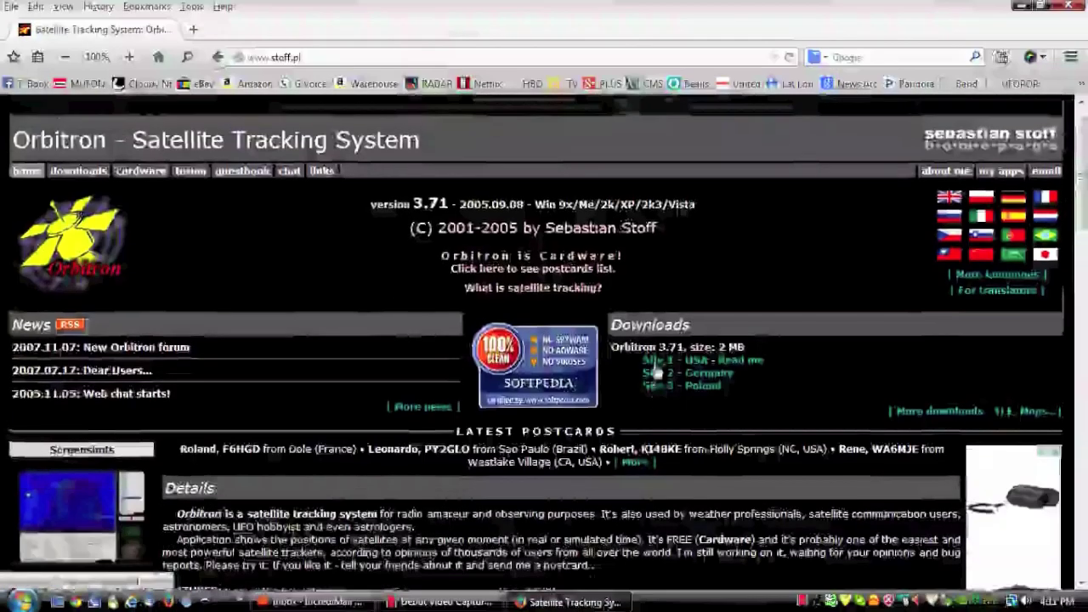
scroll(656, 370, down, 5)
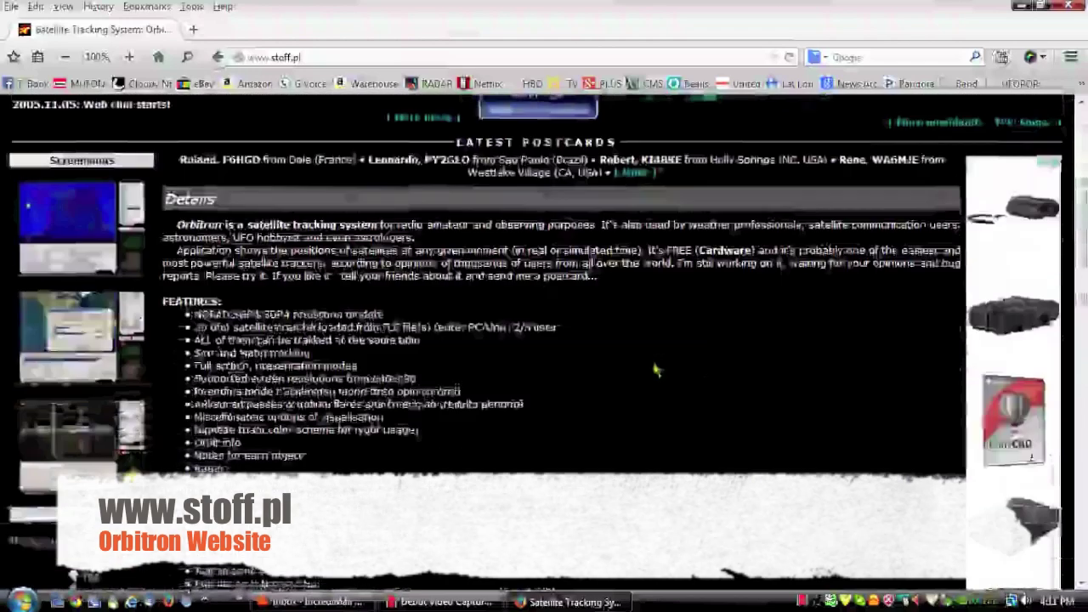
scroll(656, 370, down, 5)
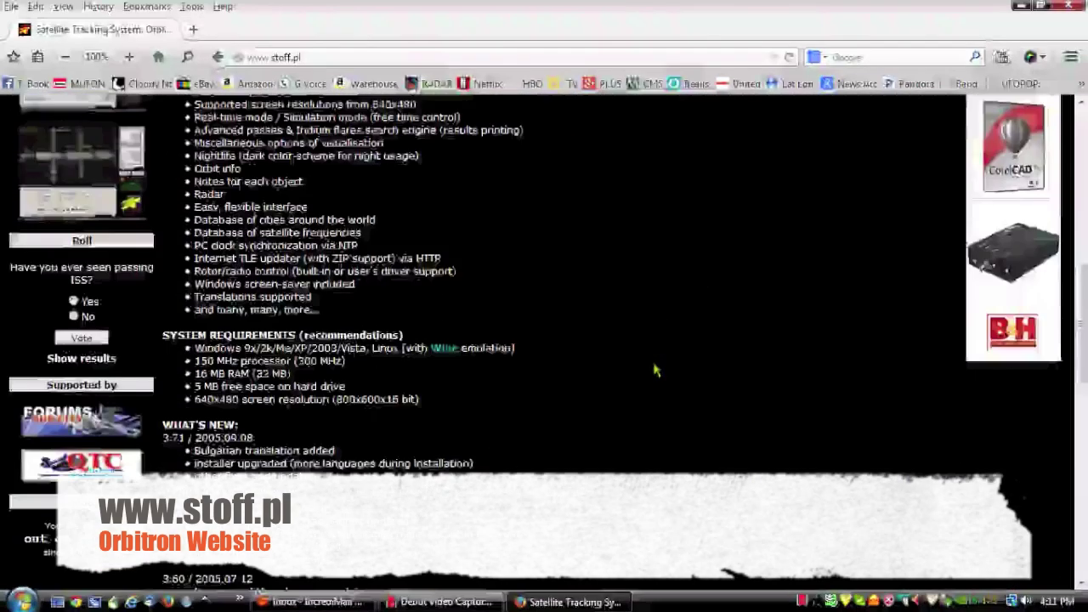
scroll(656, 371, down, 1)
scroll(656, 370, up, 5)
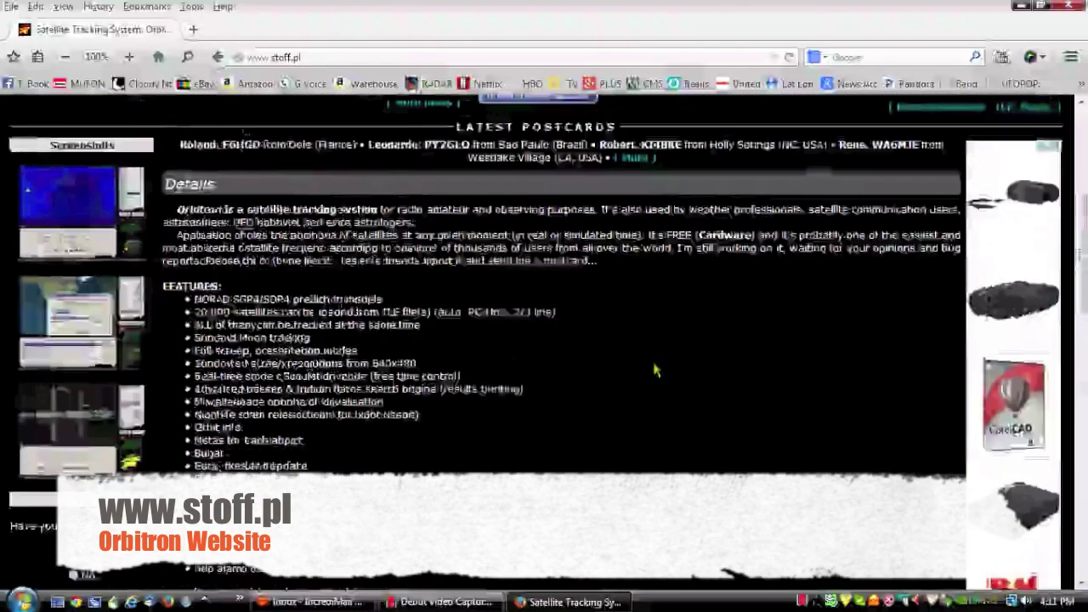
scroll(656, 371, up, 5)
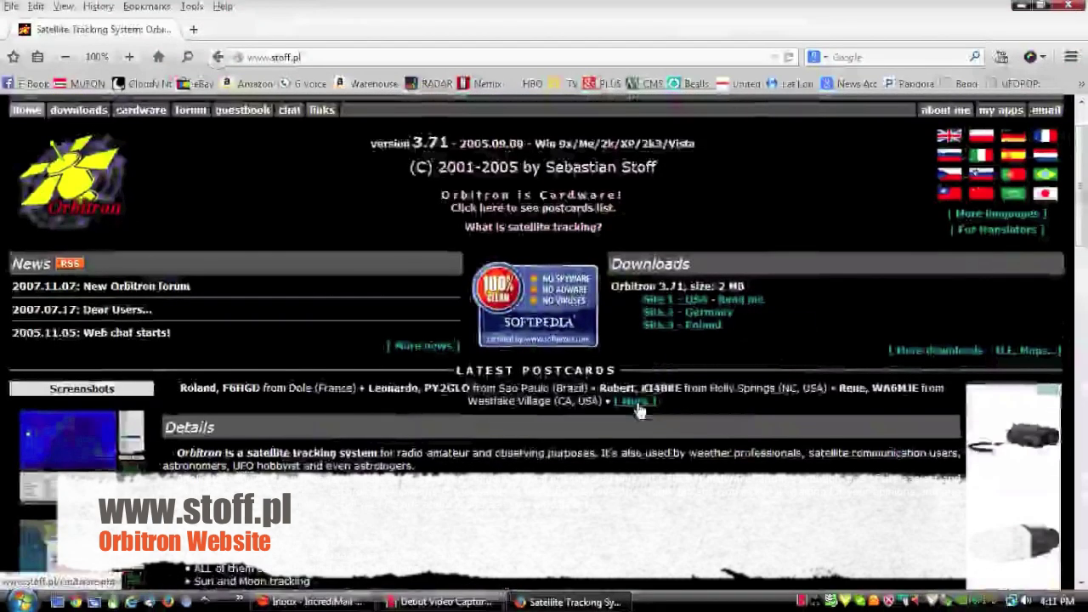
scroll(605, 423, down, 3)
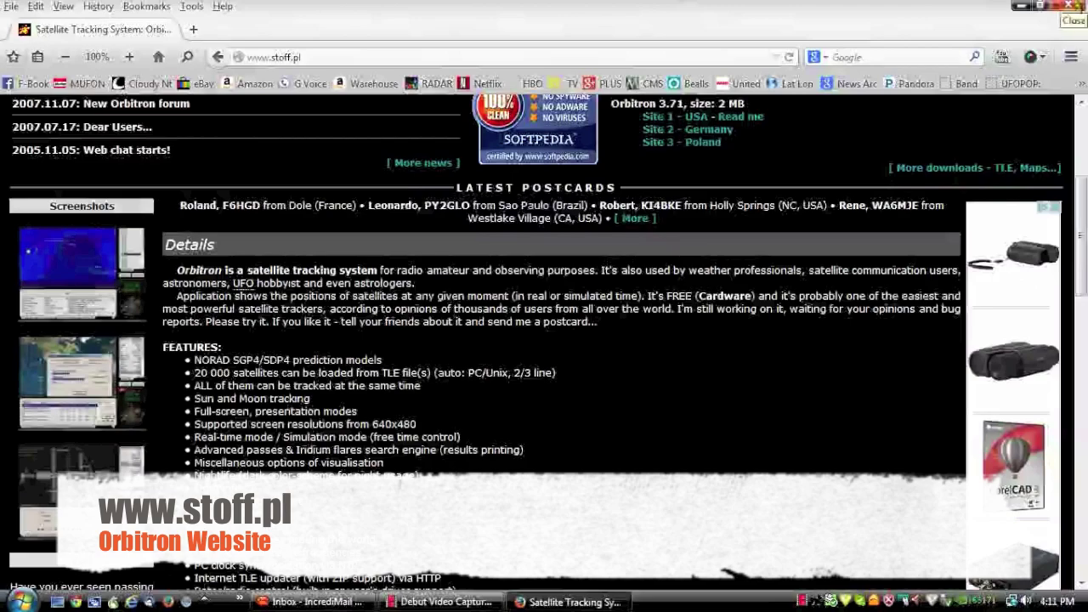
click(1069, 7)
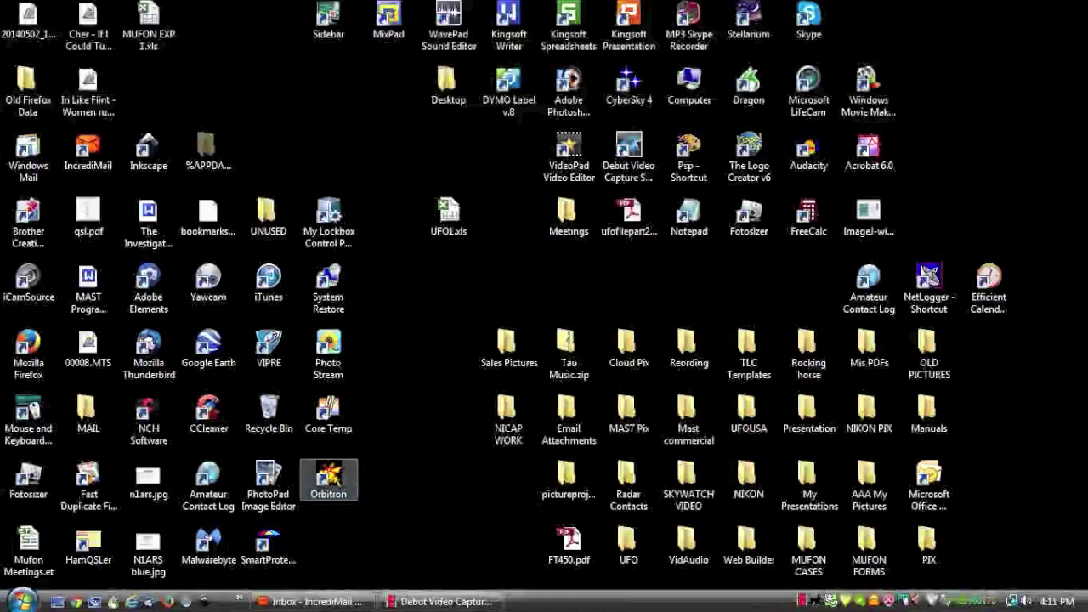
Launch Orbitron 3.71 from its desktop shortcut and maximize the world-map window.
double_click(337, 480)
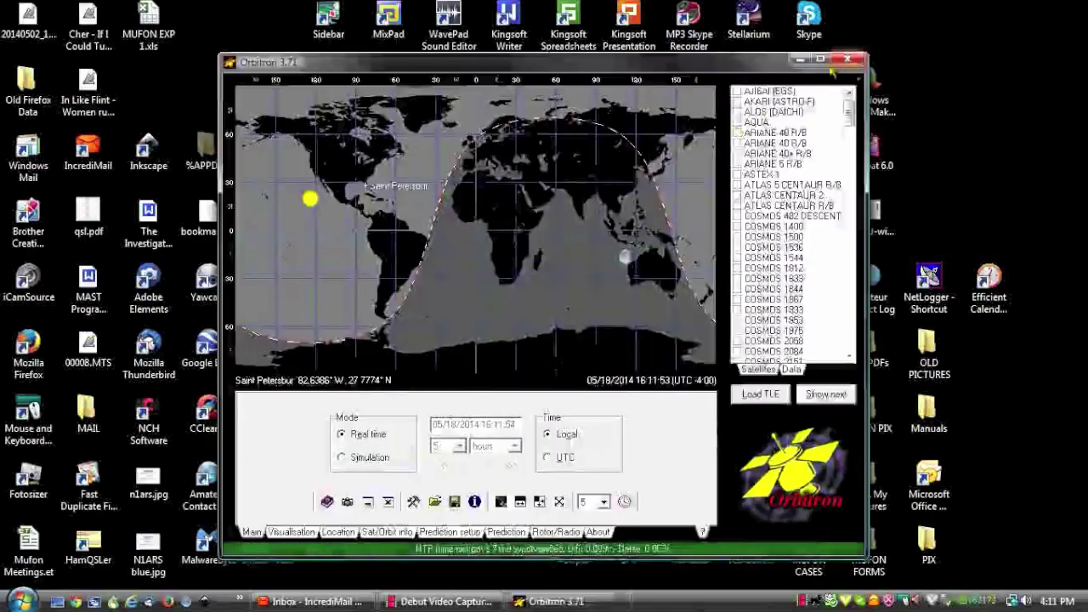
click(821, 60)
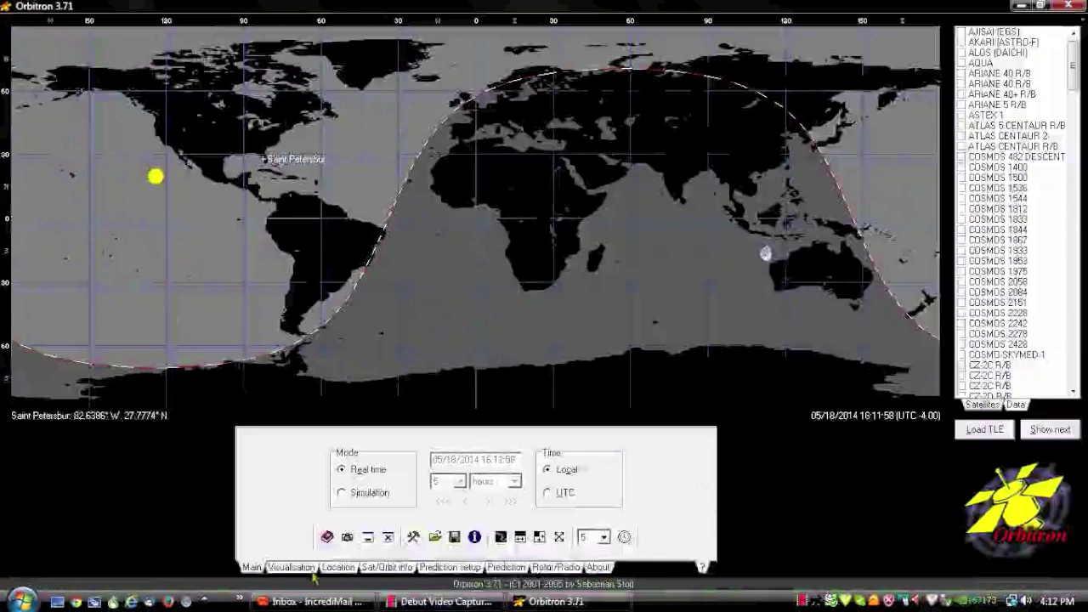
Show the observer location settings and bring up the Load TLE file dialog.
click(338, 567)
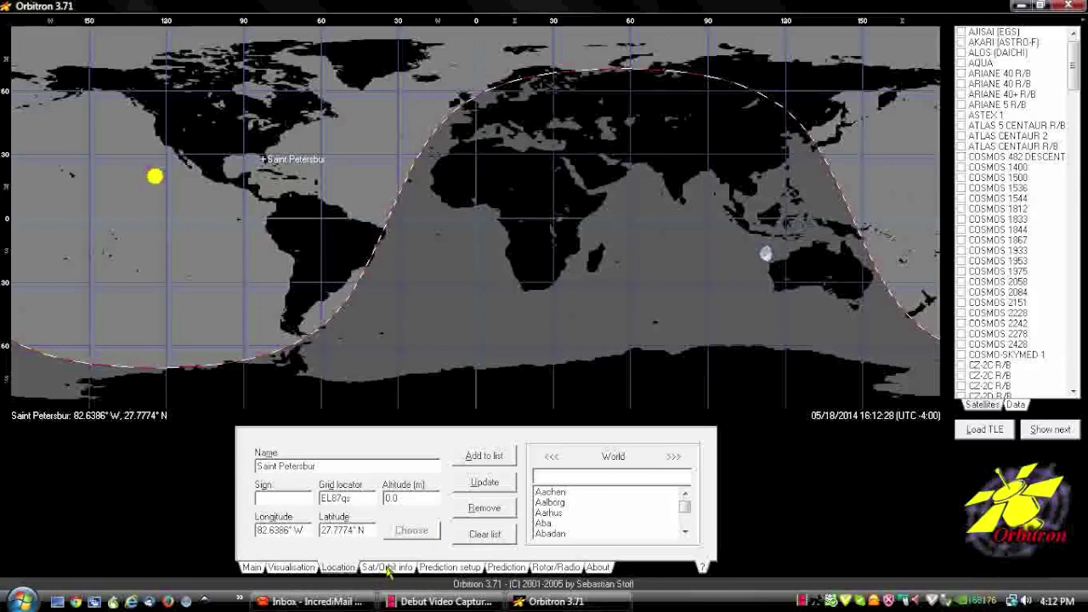
click(983, 431)
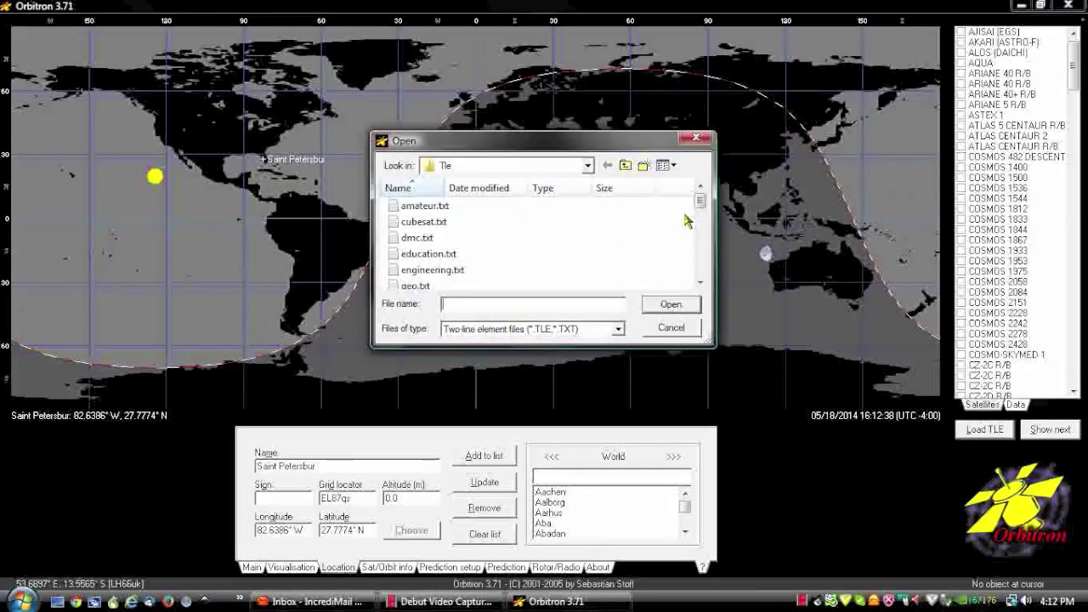
Scroll through the Tle folder's .txt file list in the Open dialog.
mouse_move(699, 201)
mouse_down()
mouse_move(701, 276)
mouse_move(701, 195)
mouse_up()
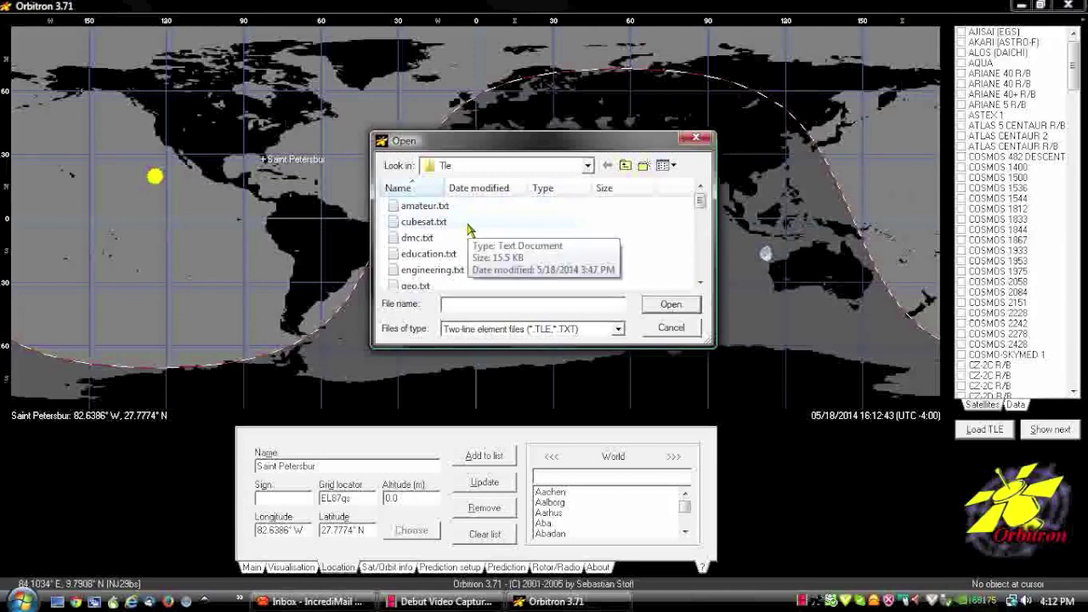
click(700, 282)
click(700, 282)
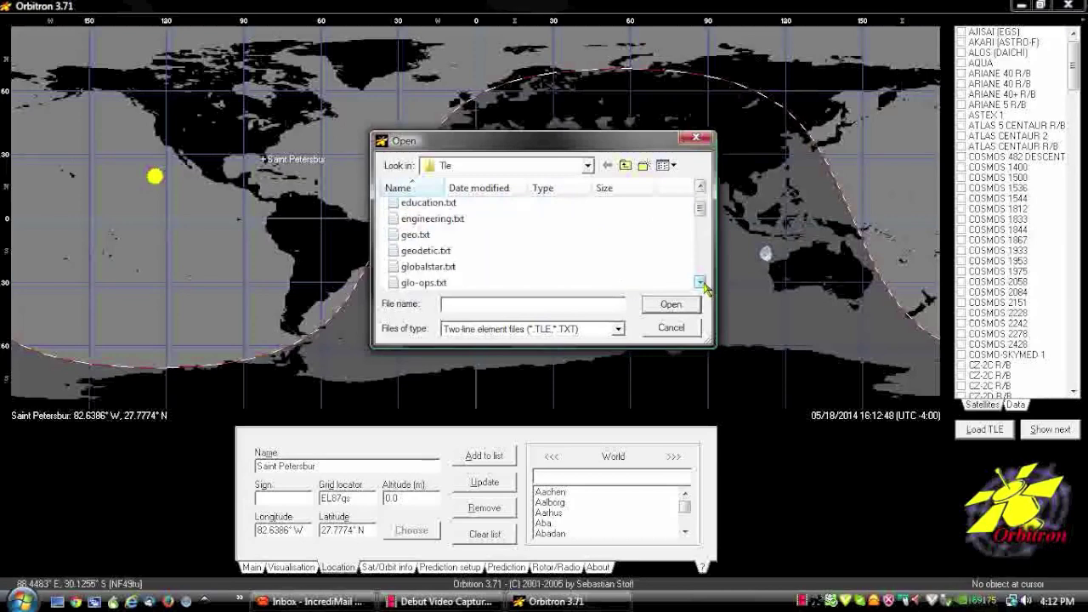
click(699, 283)
drag(702, 217, 701, 202)
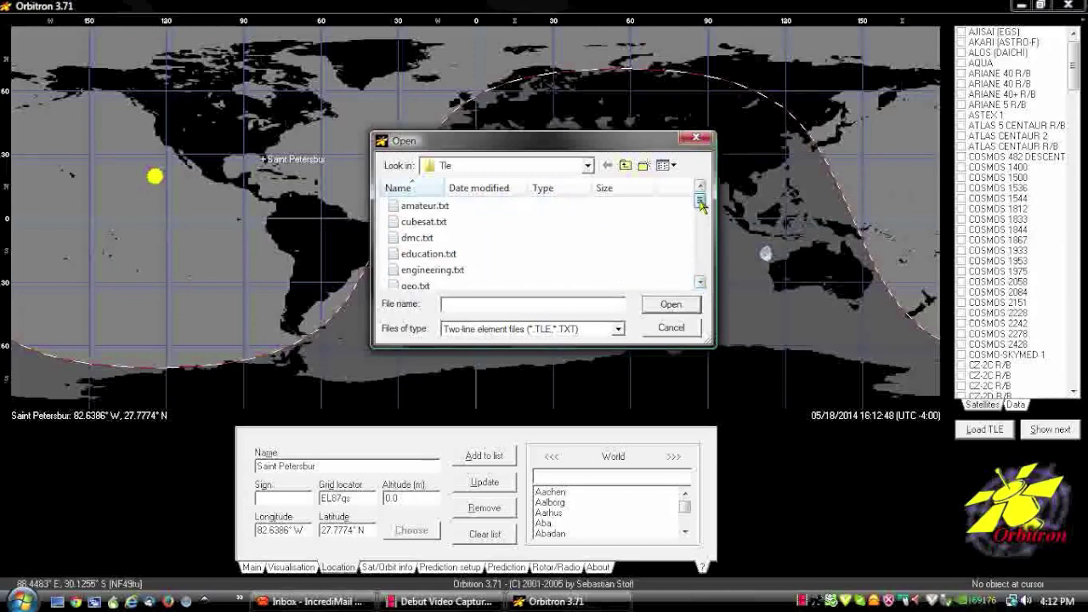
click(700, 282)
click(699, 282)
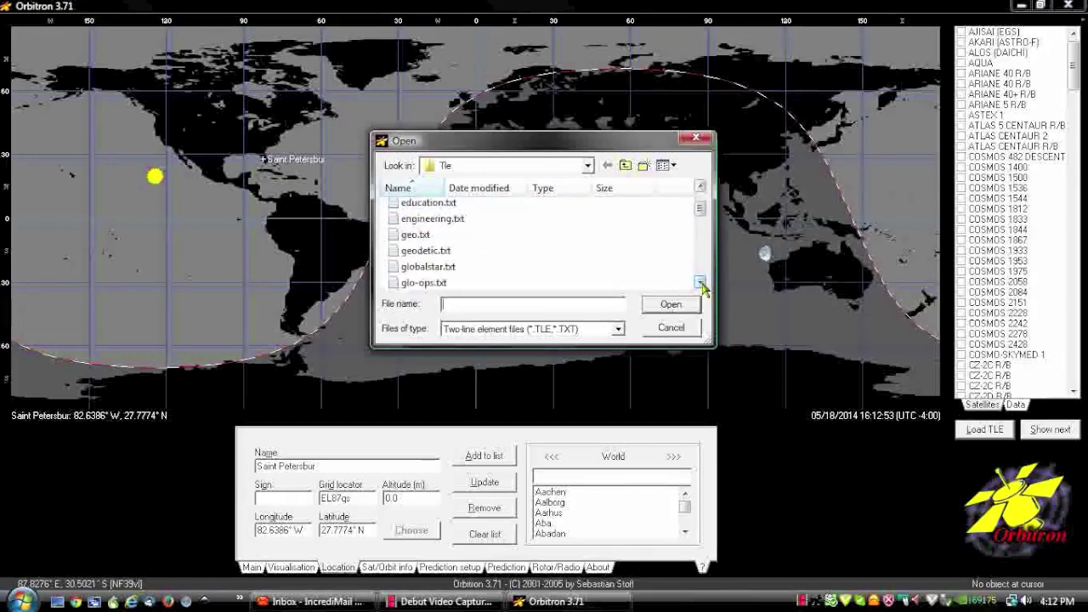
click(700, 282)
click(700, 282)
click(699, 282)
click(699, 283)
click(700, 282)
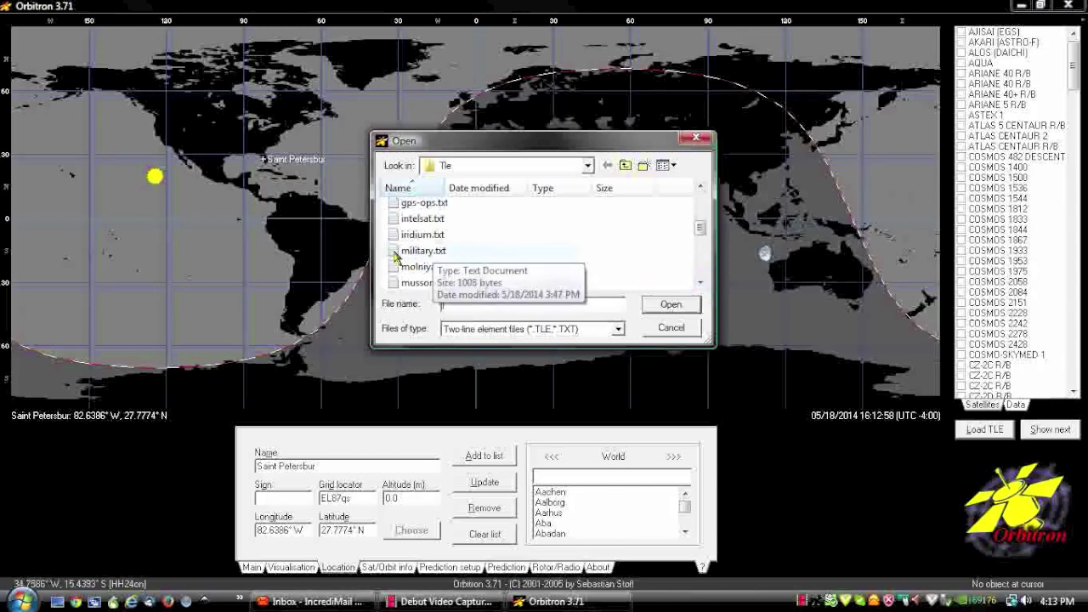
Select iridium.txt and visual.txt together and load them.
click(438, 254)
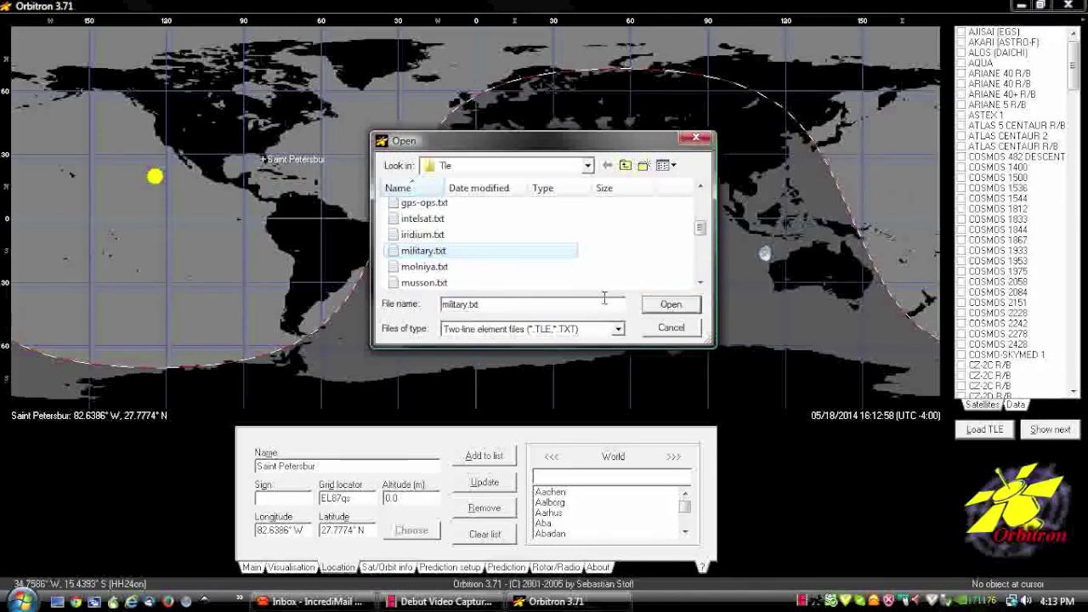
click(437, 236)
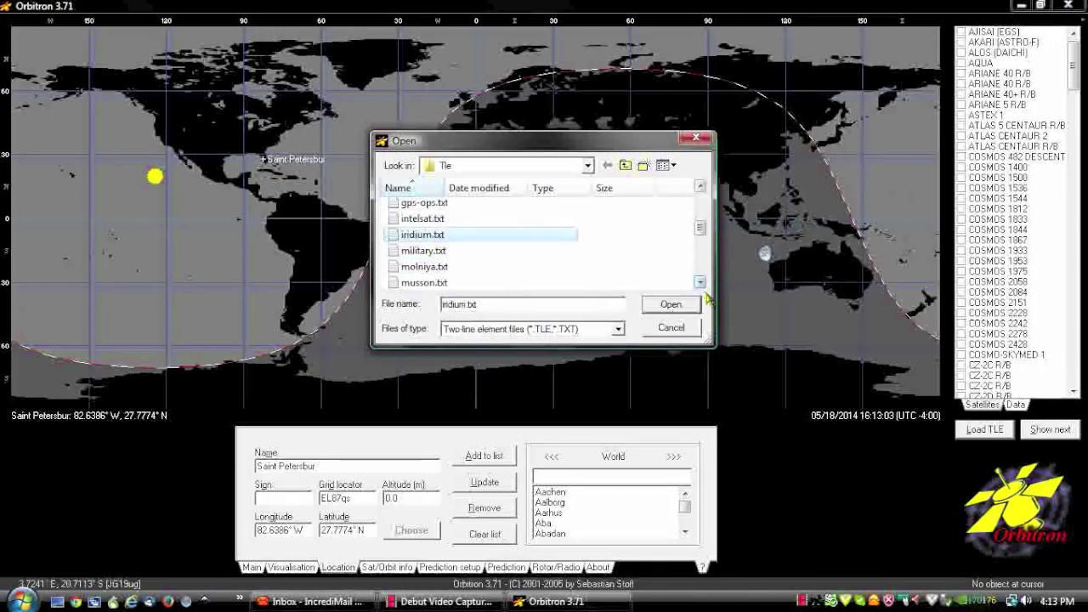
drag(700, 283, 700, 283)
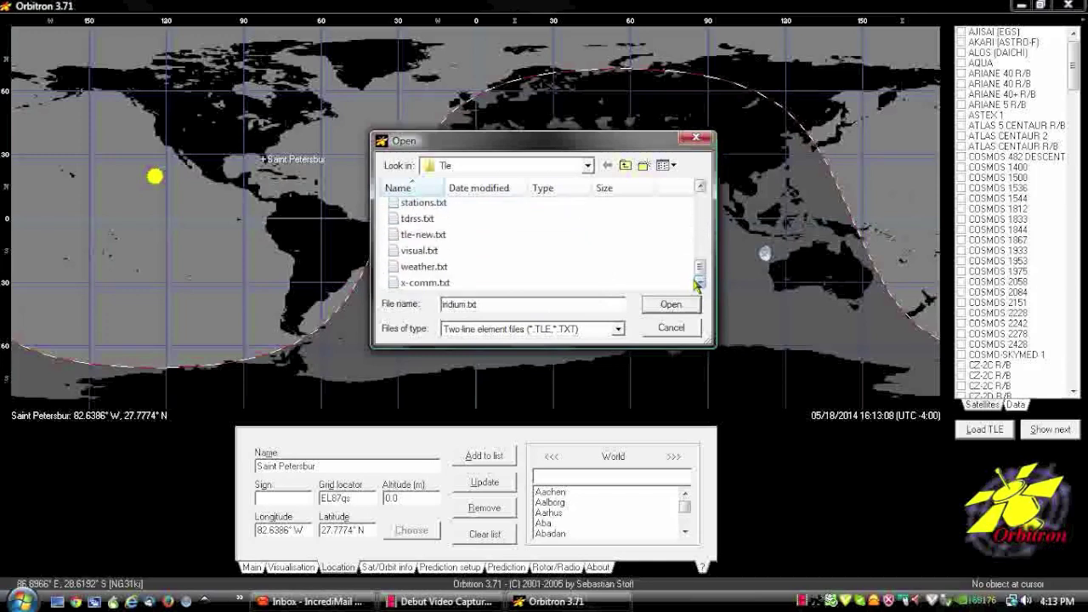
ctrl+click(437, 253)
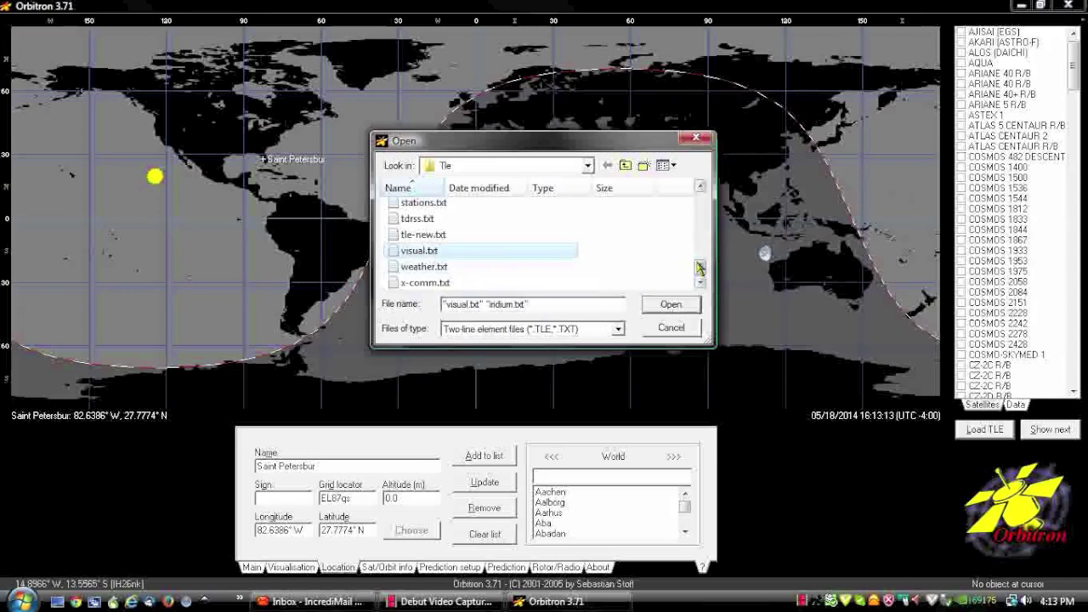
mouse_move(698, 266)
mouse_down()
mouse_move(699, 202)
mouse_move(699, 271)
mouse_up()
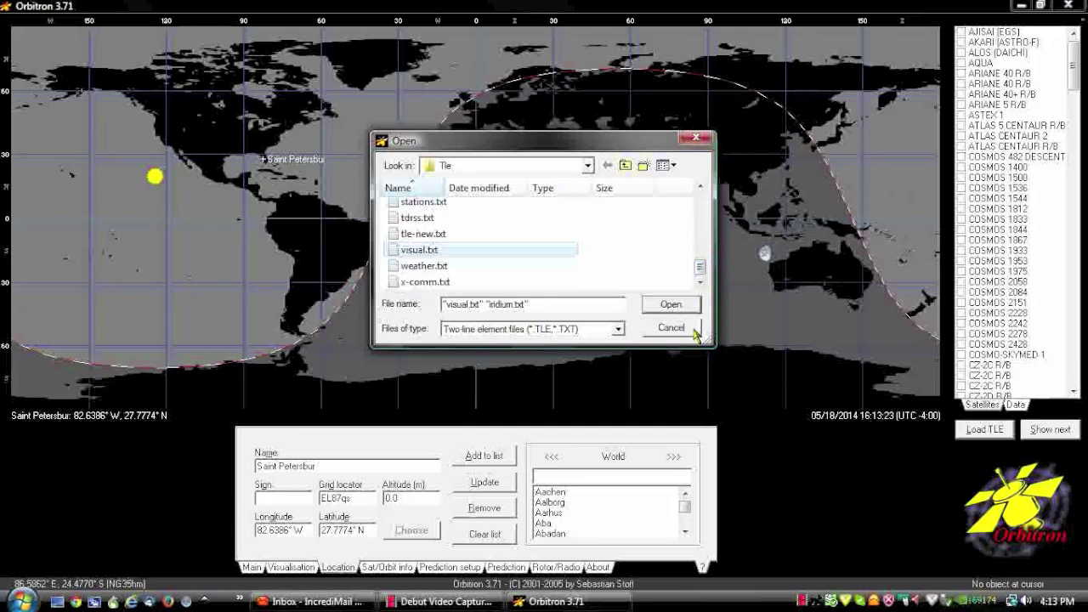
click(684, 308)
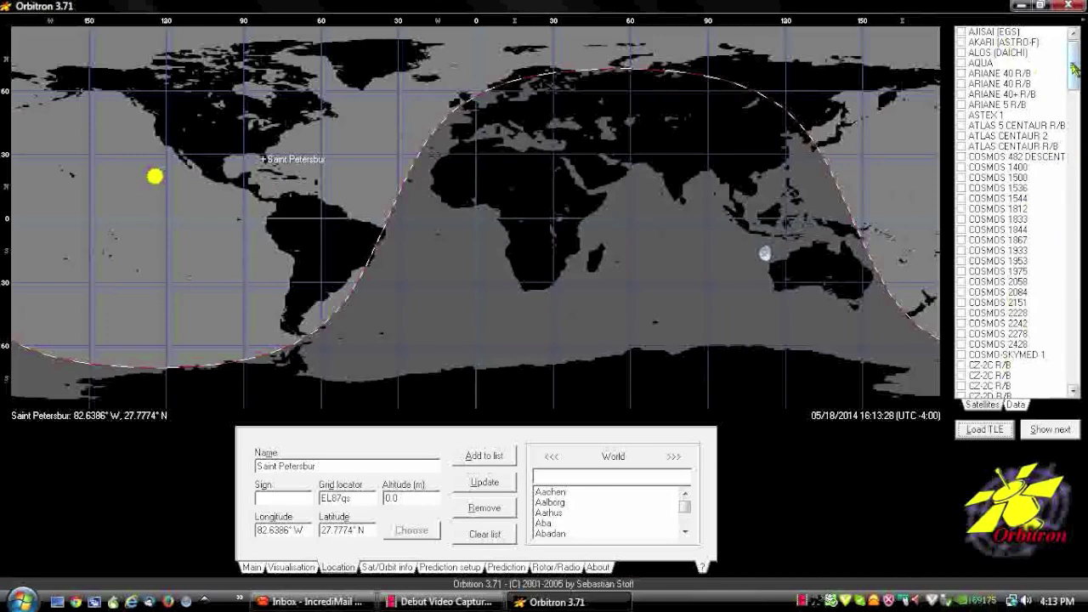
Check every satellite in the list from AJISAI (EGS) down to TIANGONG 1.
mouse_move(1075, 81)
mouse_down()
mouse_move(1080, 357)
mouse_move(1080, 75)
mouse_up()
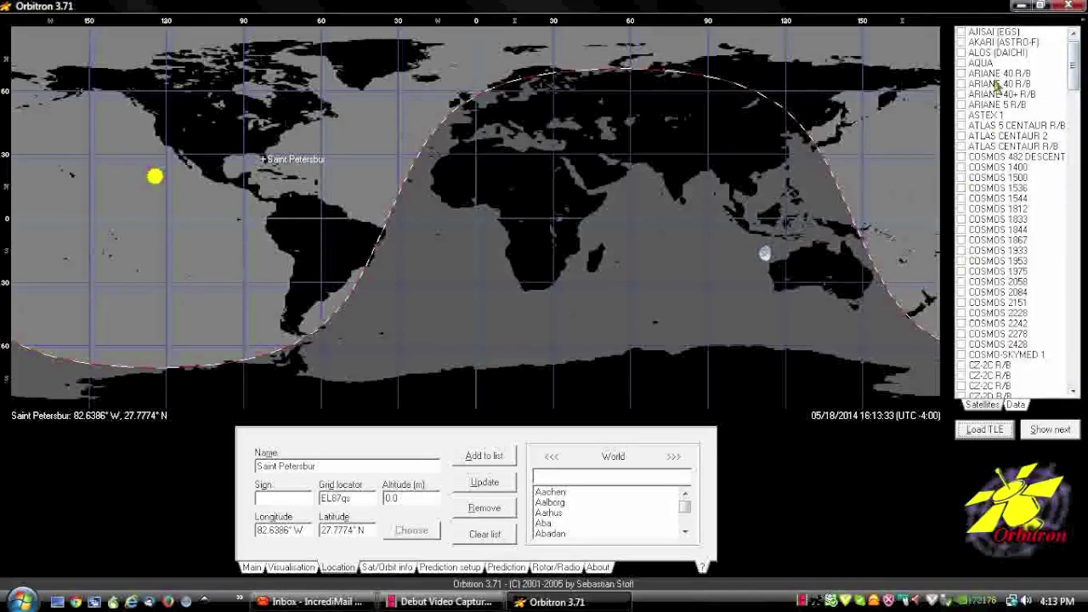
click(993, 32)
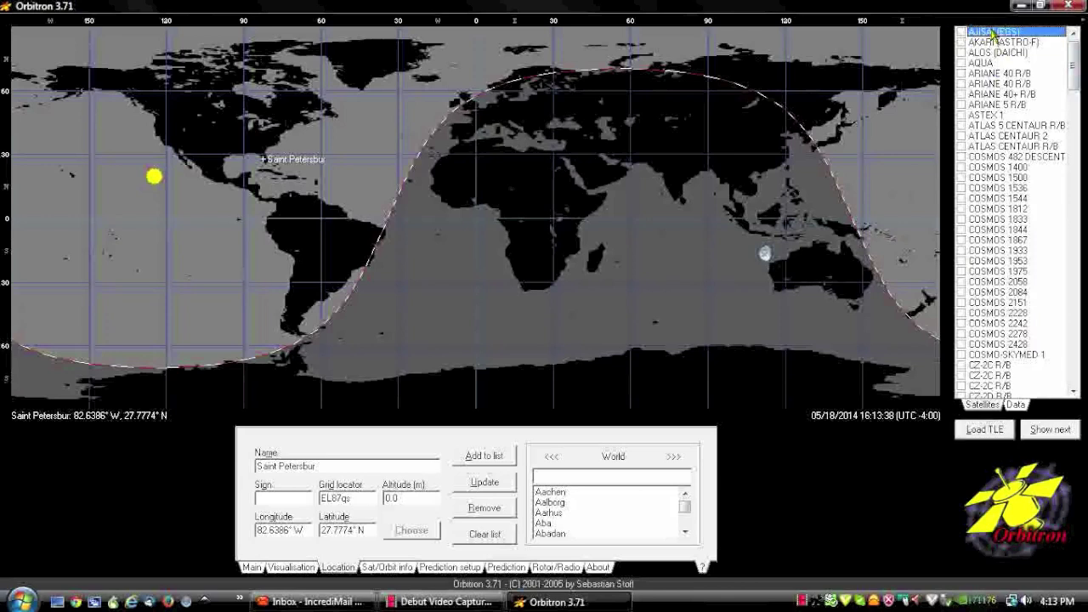
drag(1074, 68, 1077, 378)
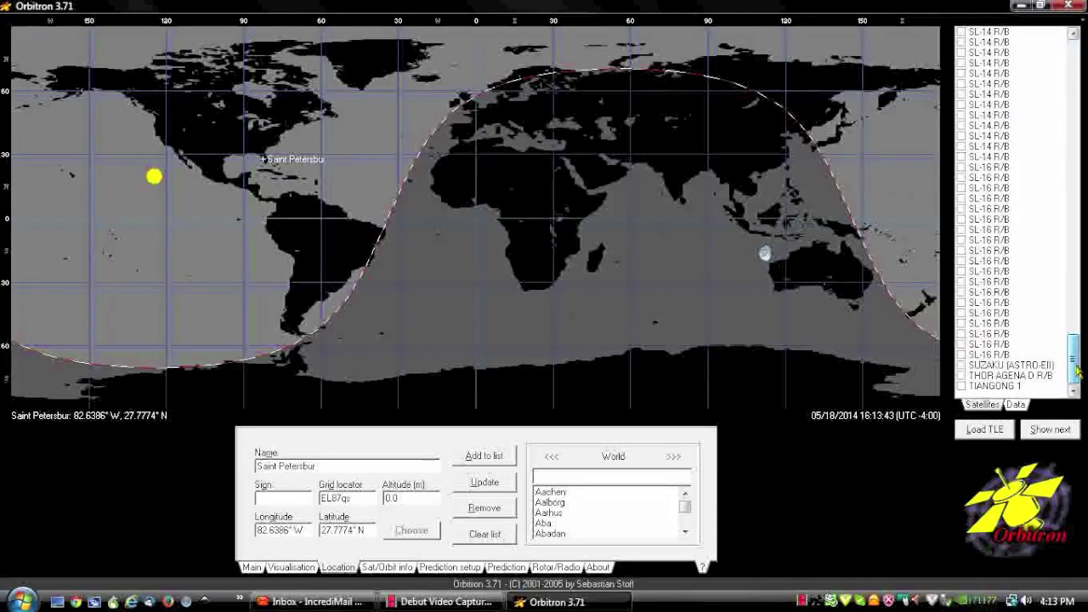
shift+click(1005, 386)
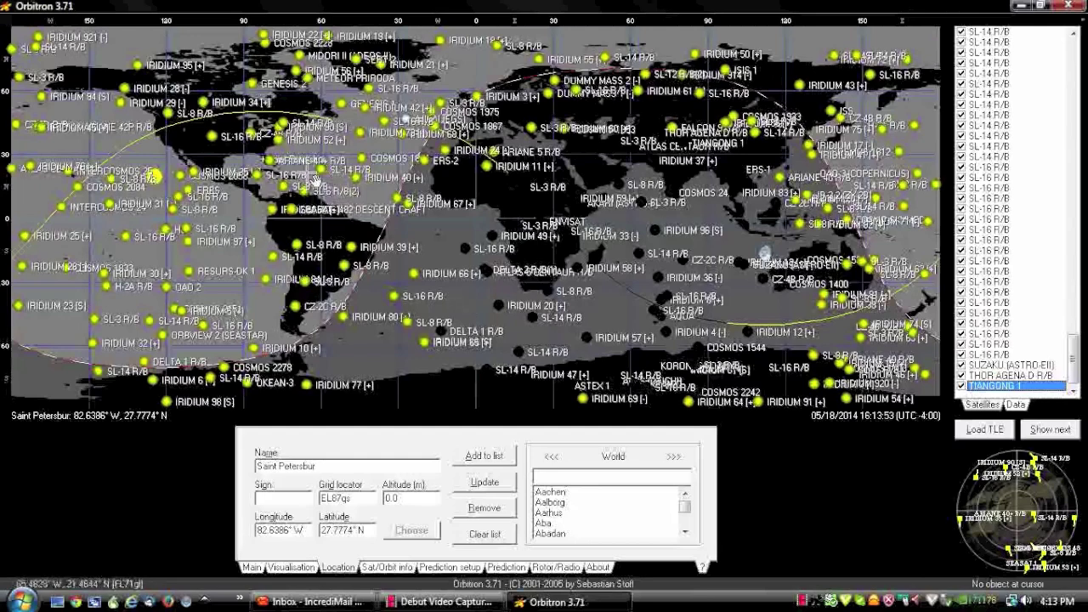
Zoom the world map to 200%.
right_click(355, 178)
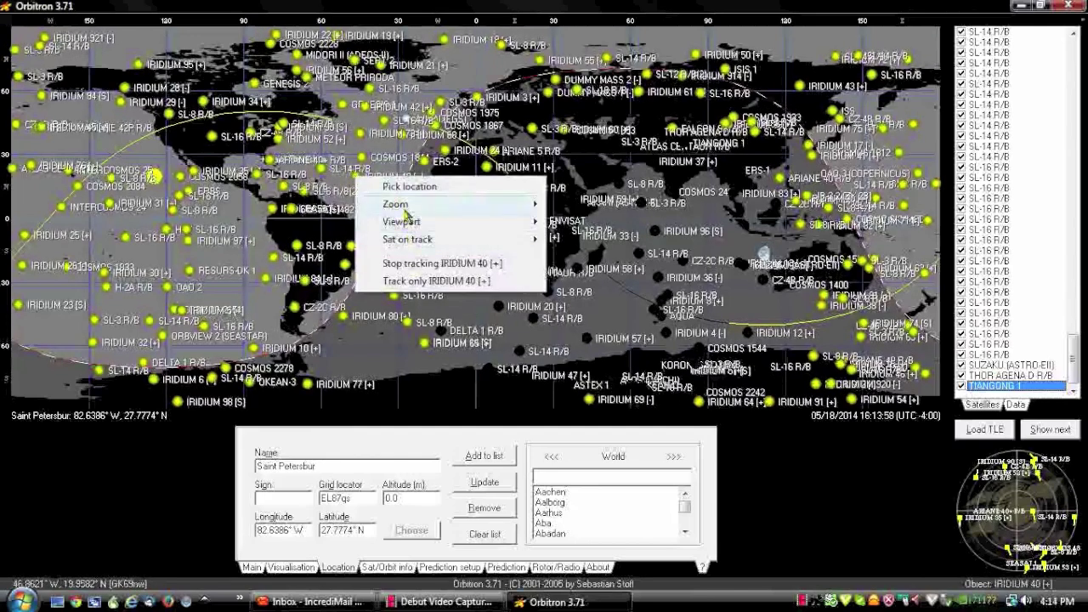
mouse_move(405, 210)
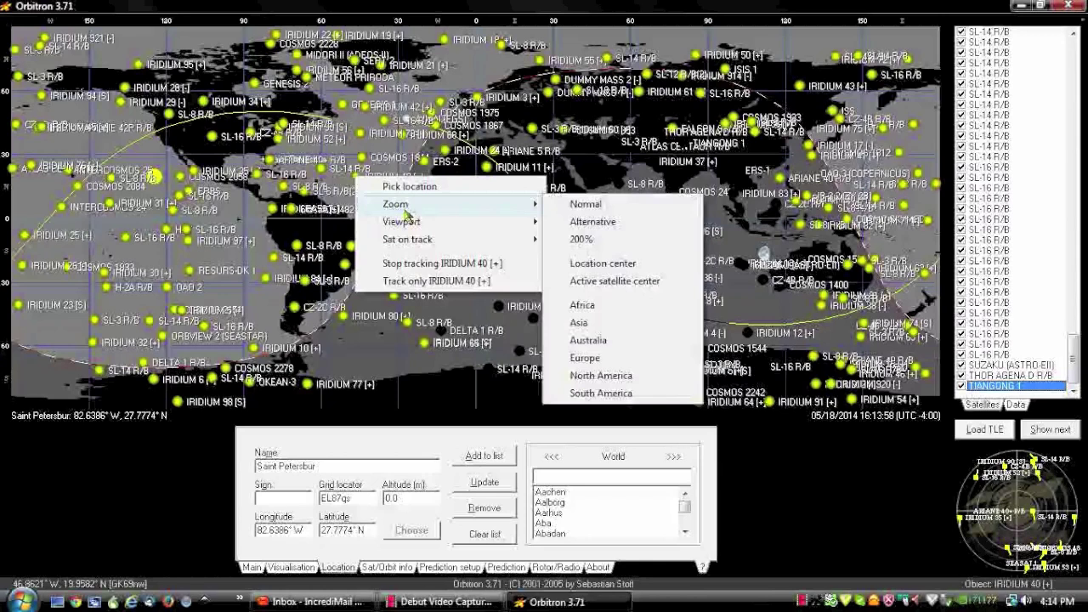
click(609, 244)
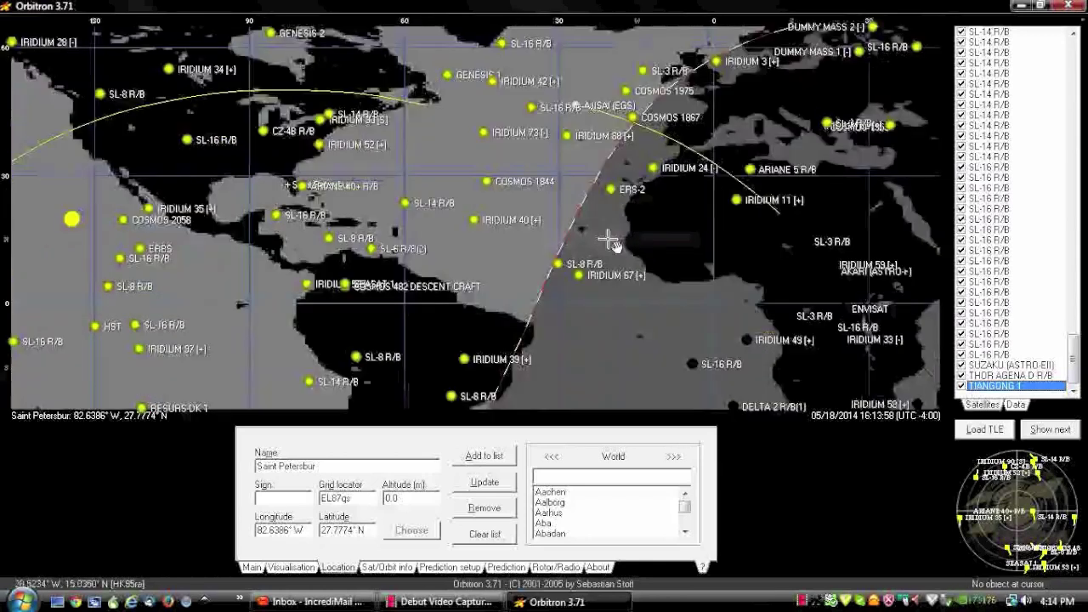
Centre the zoomed map on the home location.
right_click(417, 145)
mouse_move(485, 178)
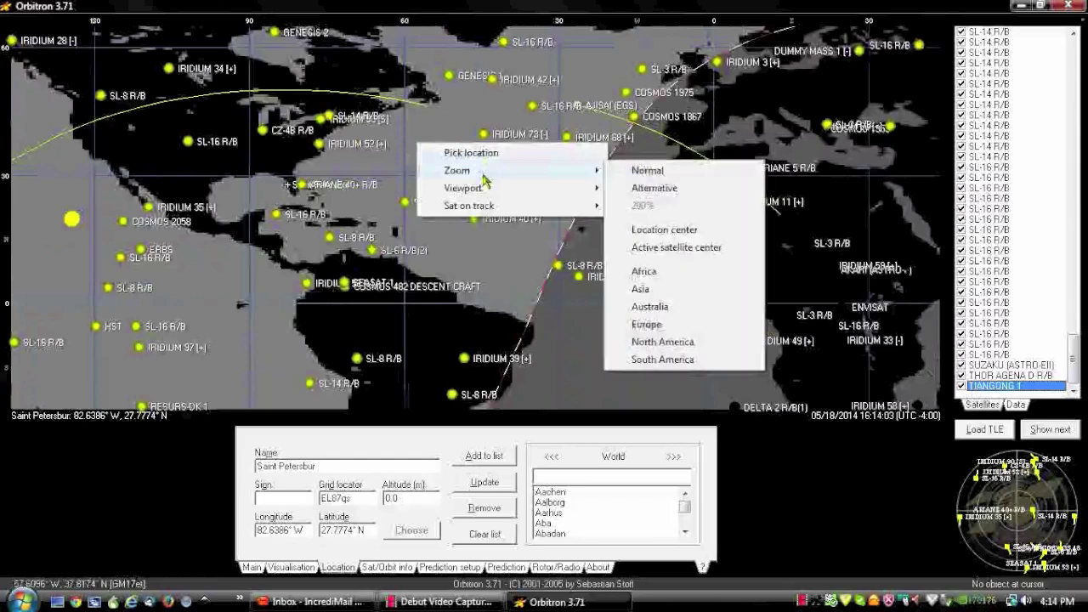
click(678, 238)
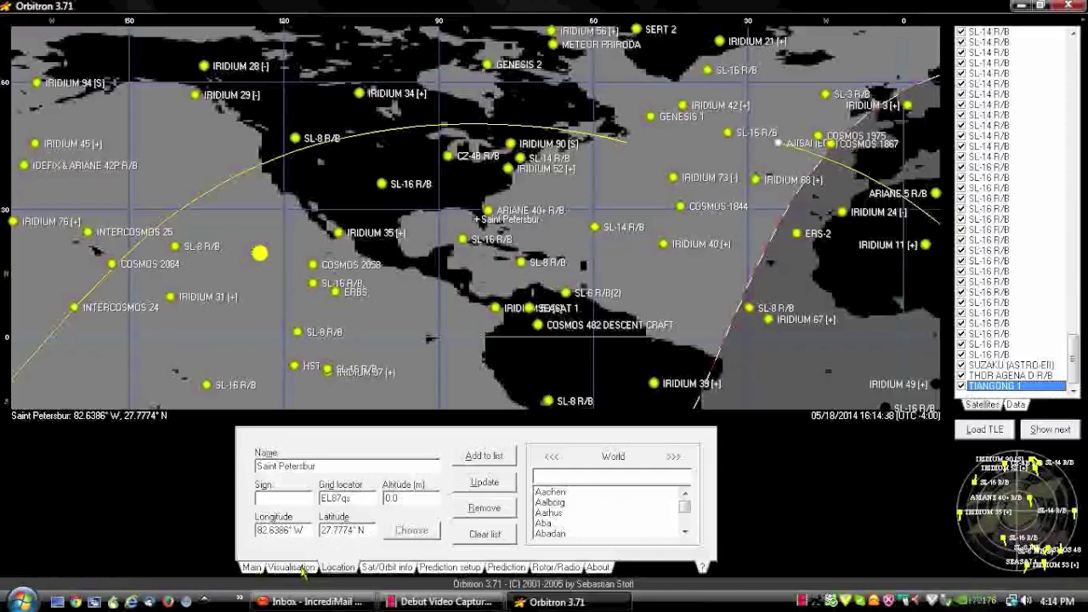
Switch the main display from the world map to the horizon radar.
click(291, 567)
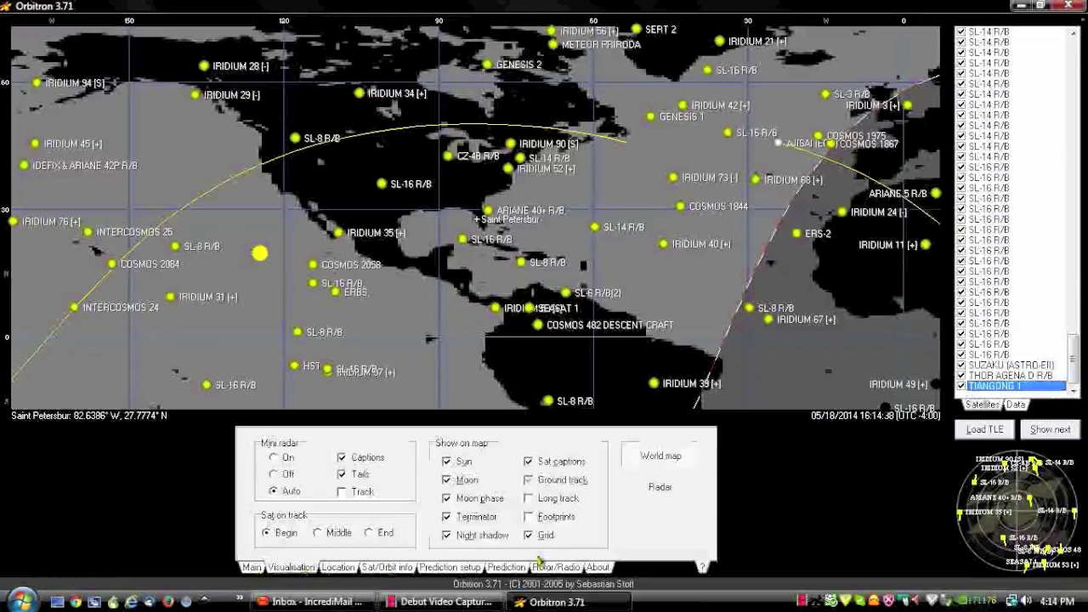
click(647, 496)
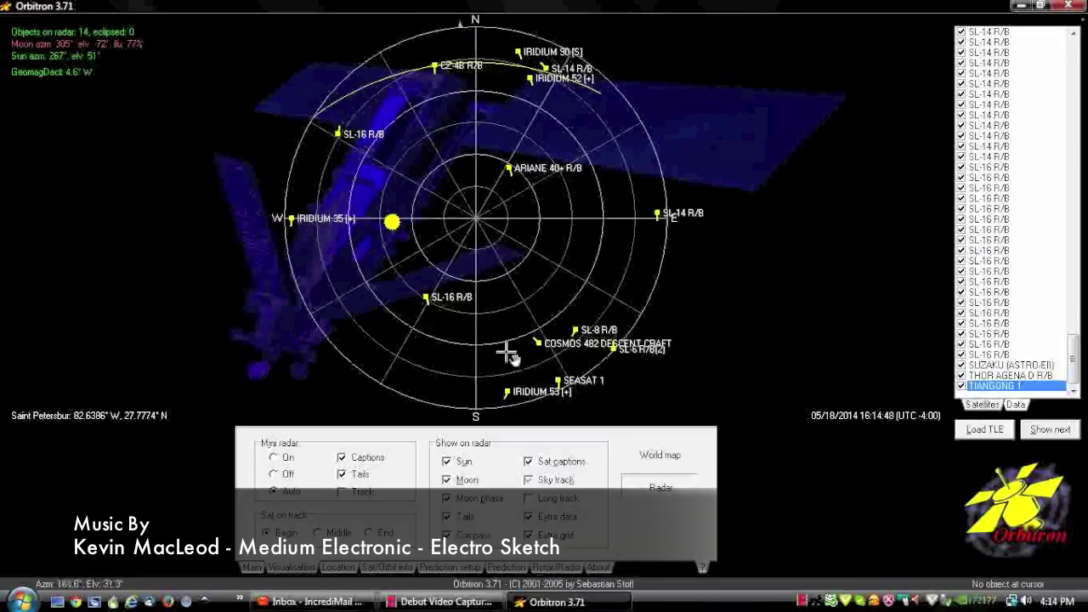
right_click(695, 280)
Maximize the radar viewport and show the pass track of SL-8 R/B.
mouse_move(770, 304)
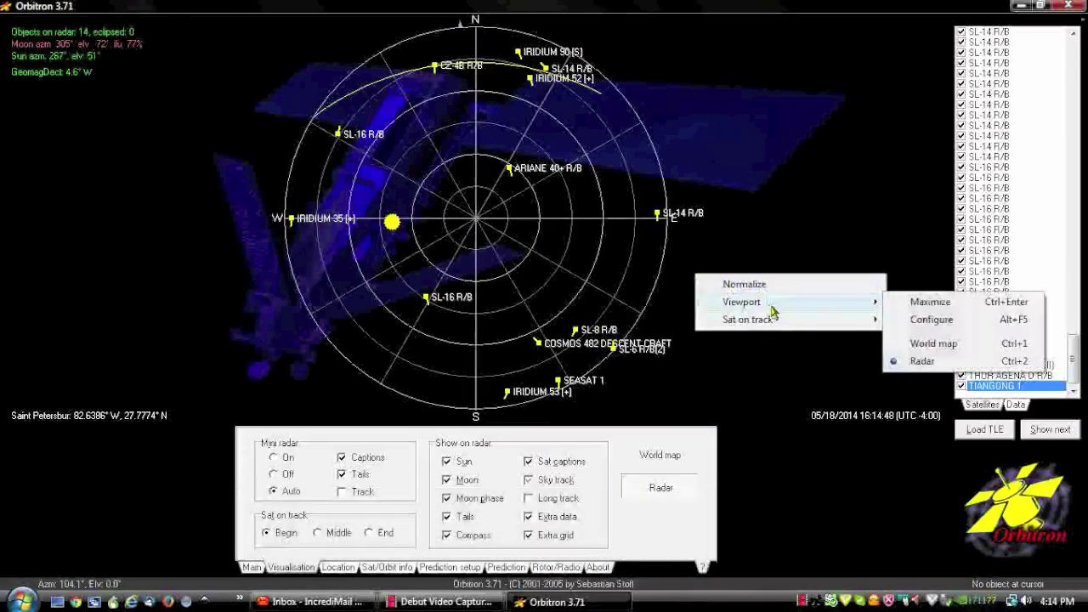
click(915, 304)
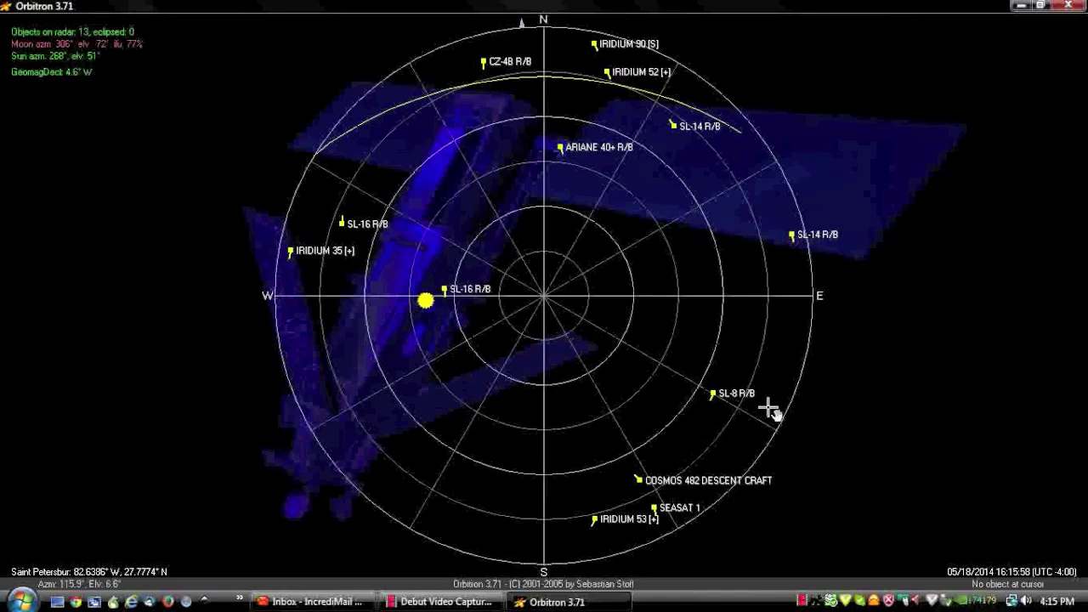
click(712, 393)
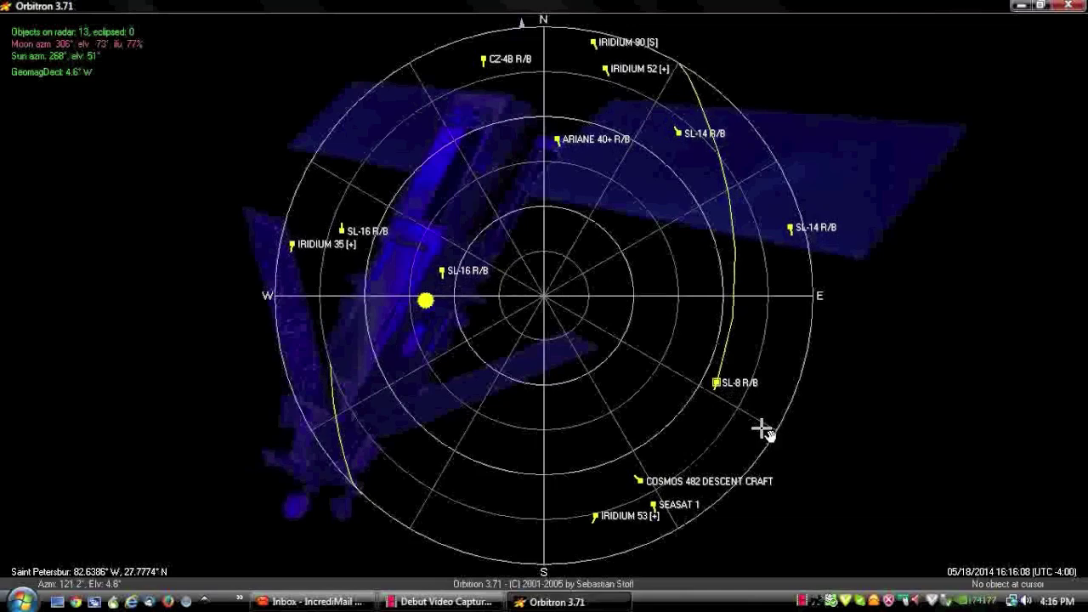
Show the pass tracks of ARIANE 40+ R/B and then SL-16 R/B on the radar.
click(556, 137)
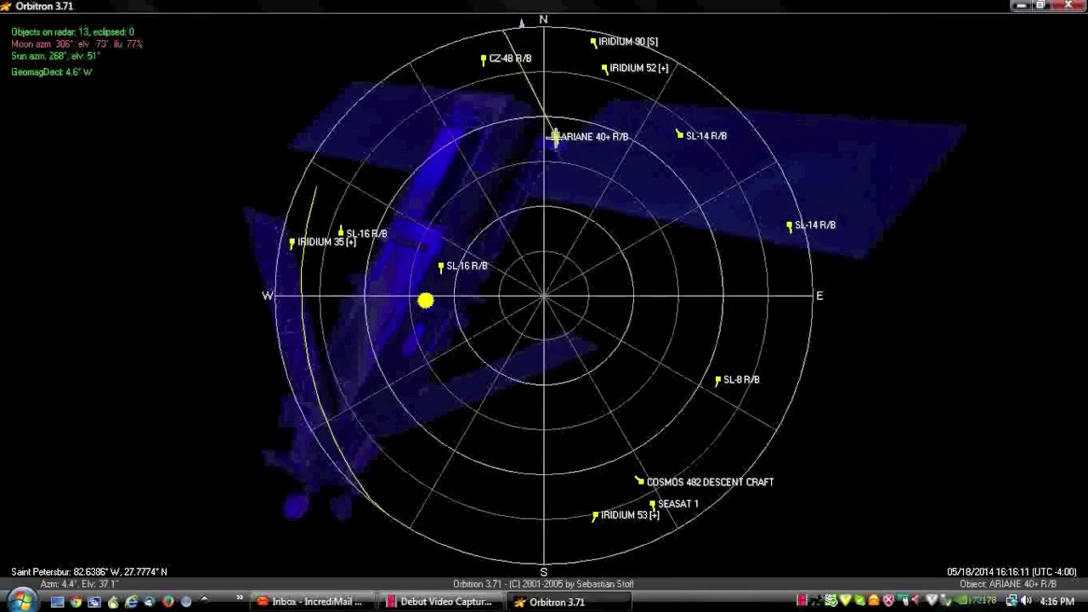
click(341, 233)
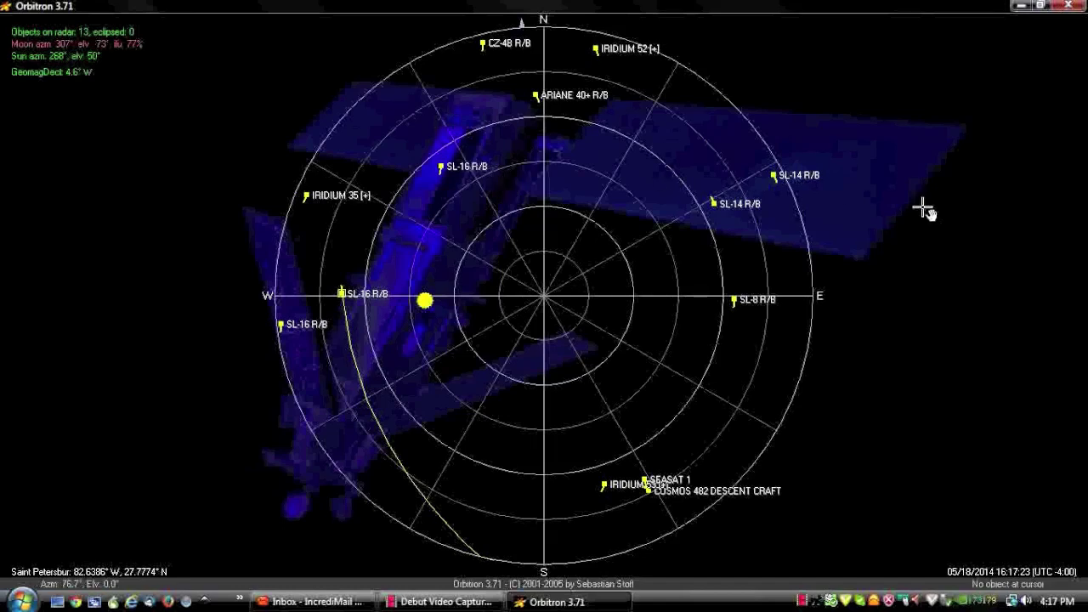
Switch the maximized viewport from the radar back to the world map.
right_click(938, 231)
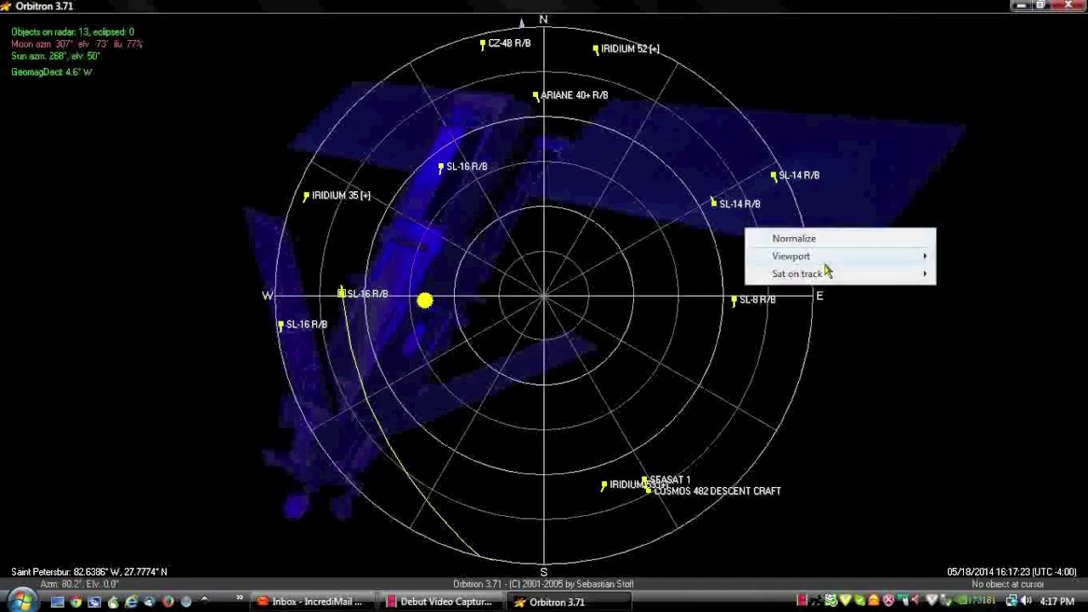
mouse_move(829, 259)
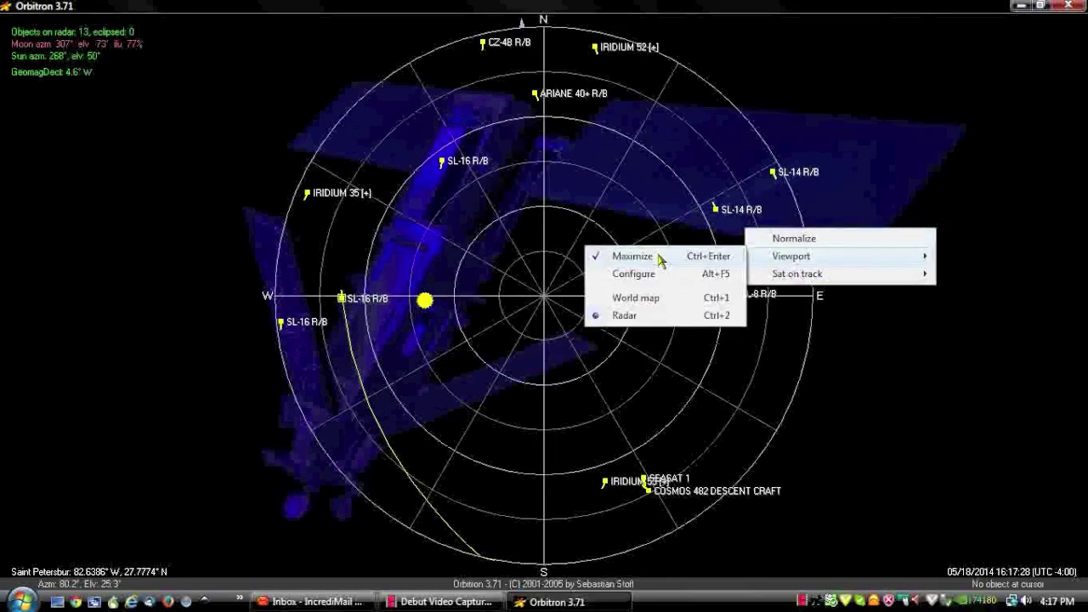
click(644, 299)
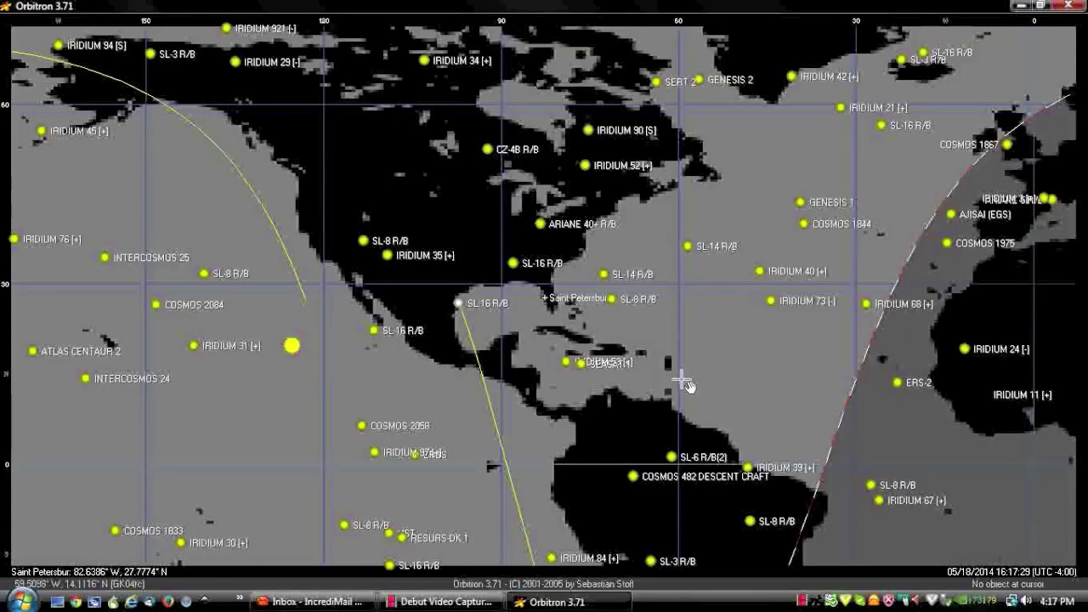
Zoom the map back to Normal so the whole globe shows.
right_click(690, 274)
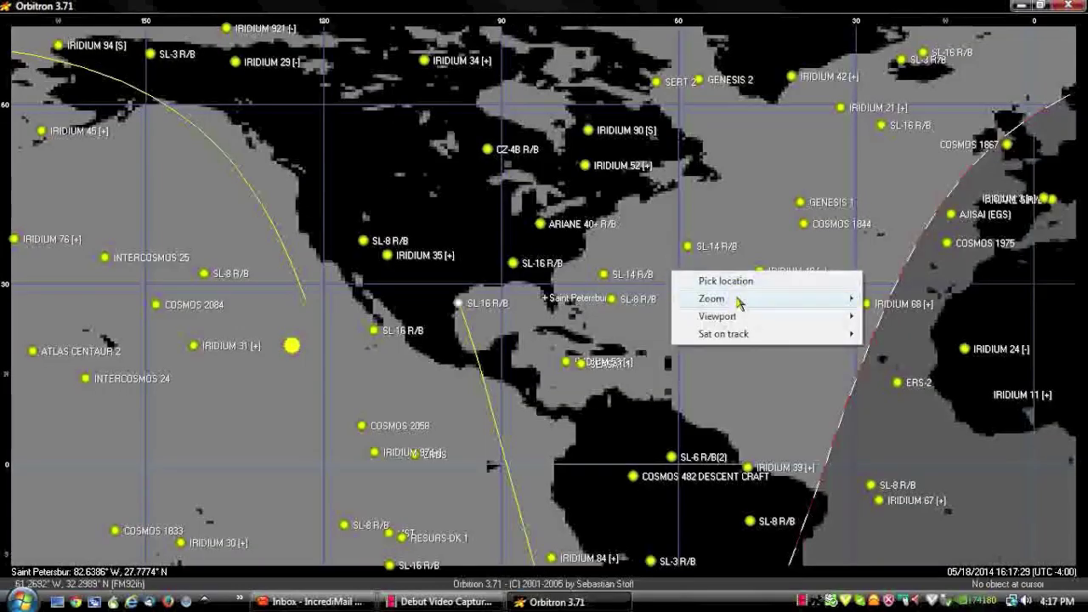
mouse_move(777, 299)
click(903, 299)
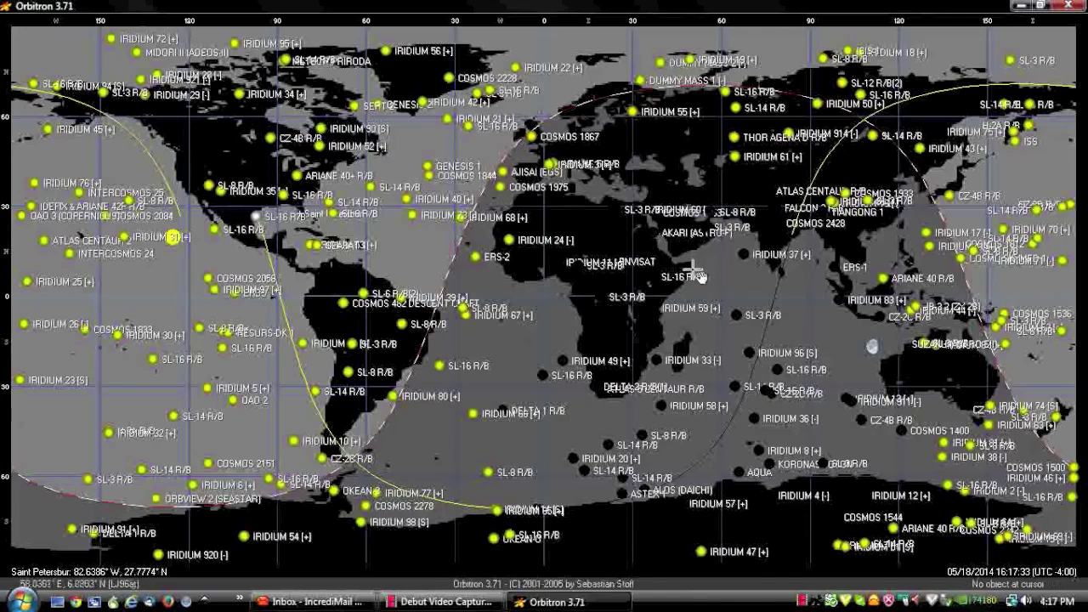
right_click(580, 248)
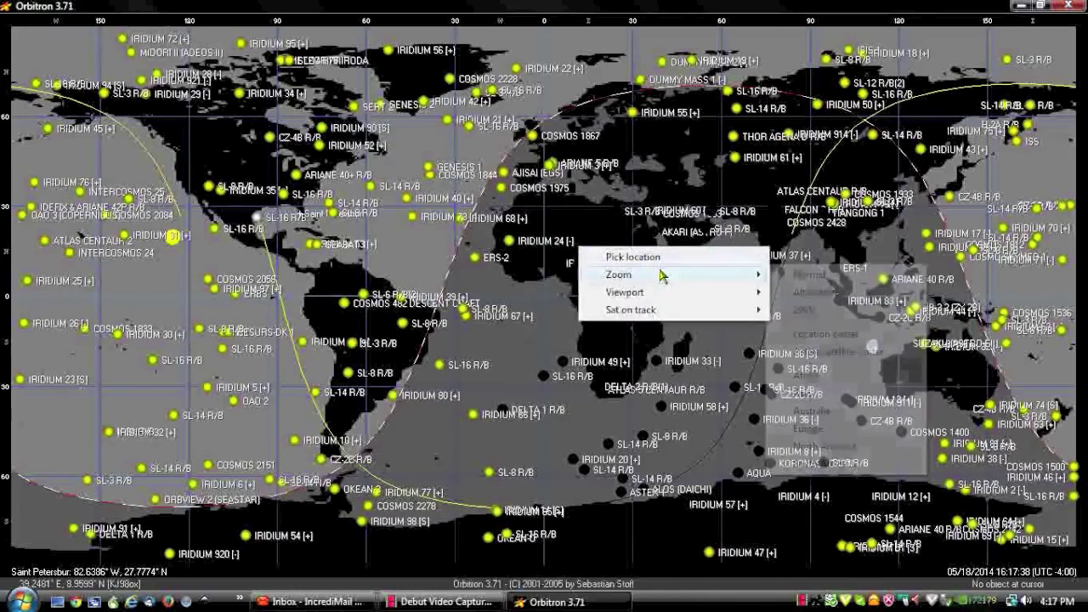
mouse_move(662, 272)
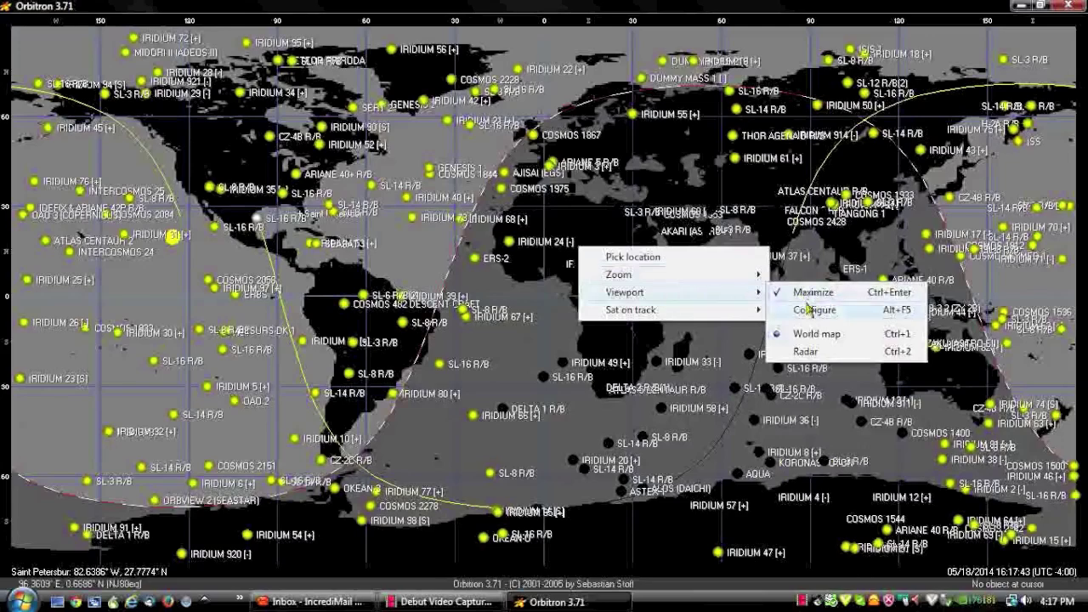
Un-maximize the map, review the Location, Visualisation and Main tabs, then enable Nightlife colours.
click(776, 292)
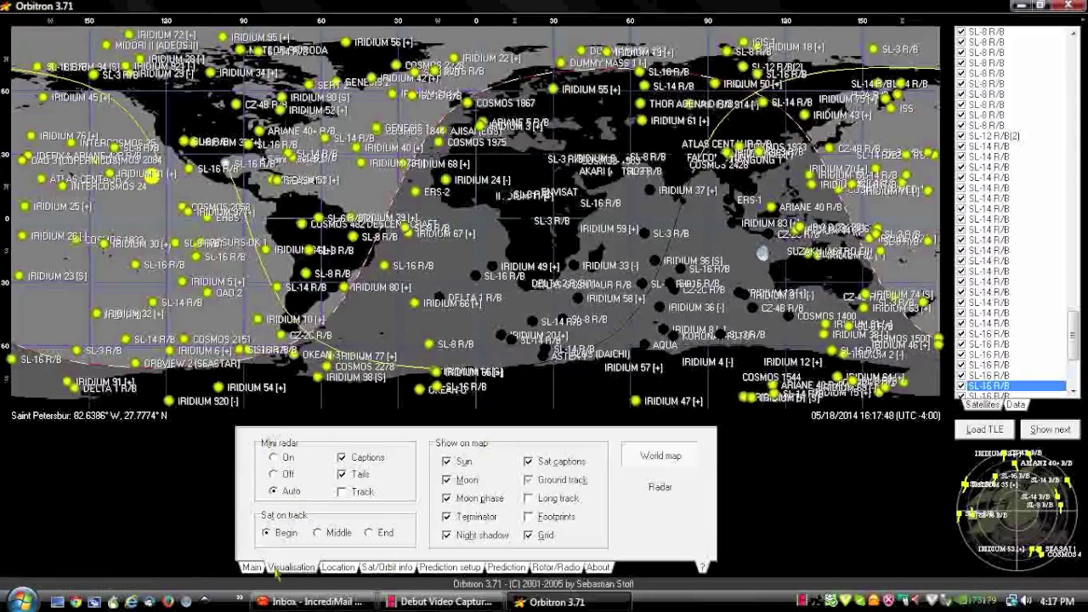
click(339, 568)
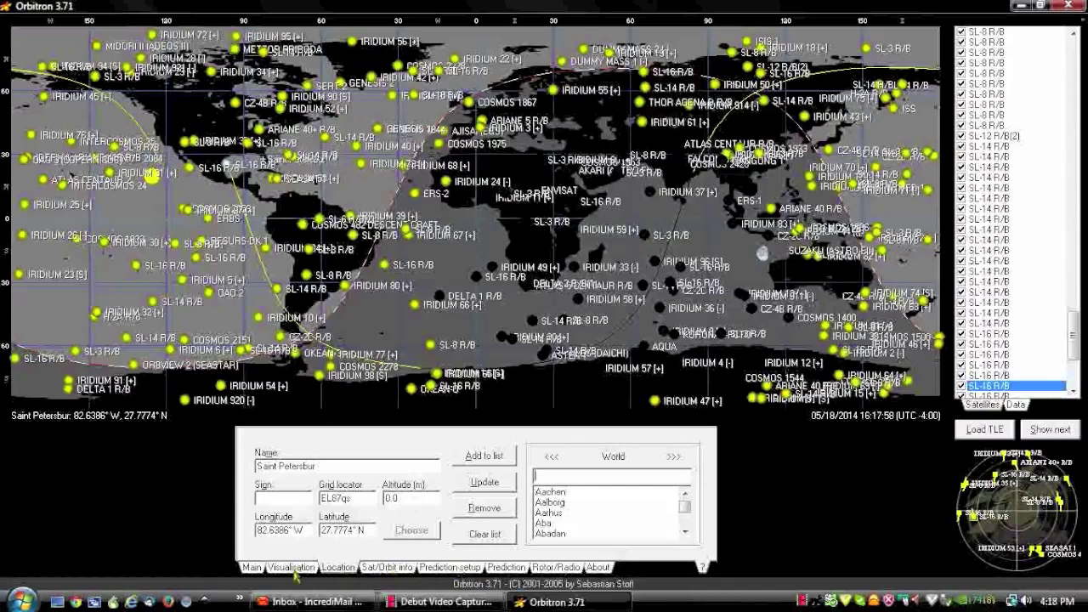
click(291, 566)
click(252, 567)
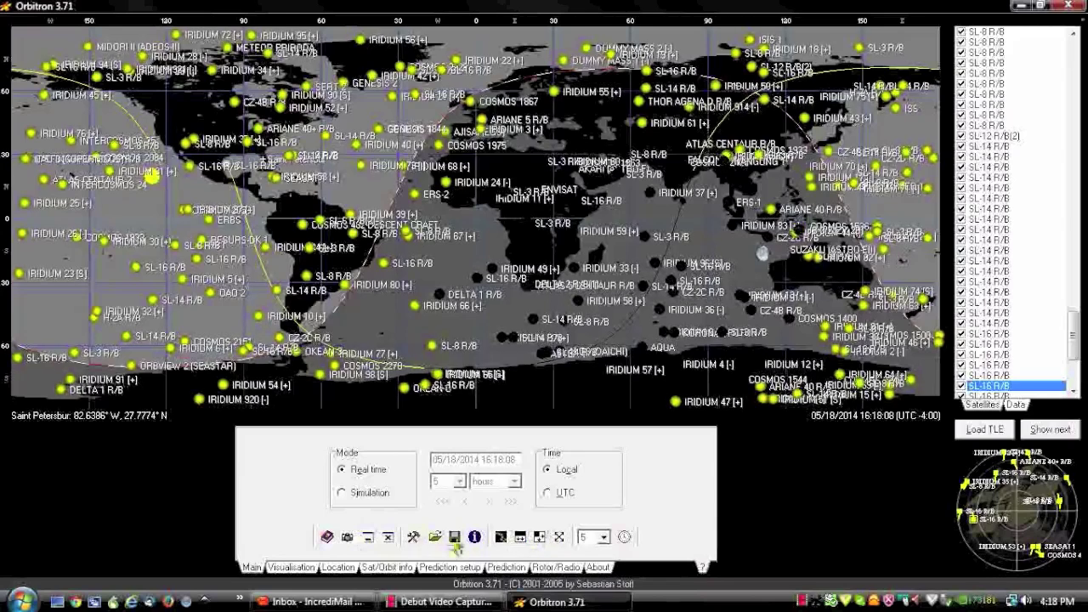
click(500, 536)
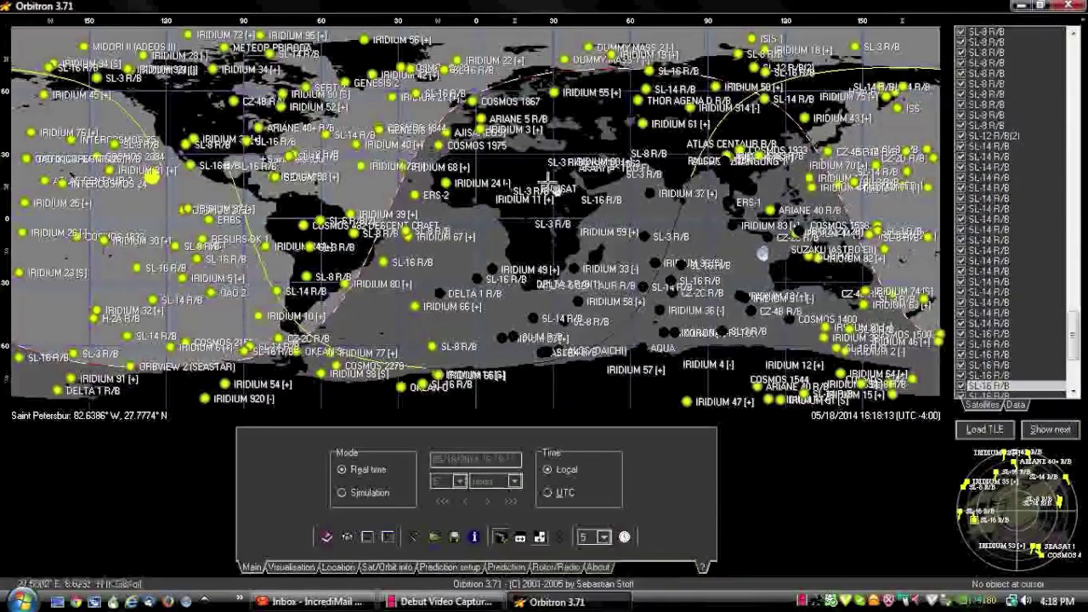
Zoom the world map in to 200%.
right_click(549, 213)
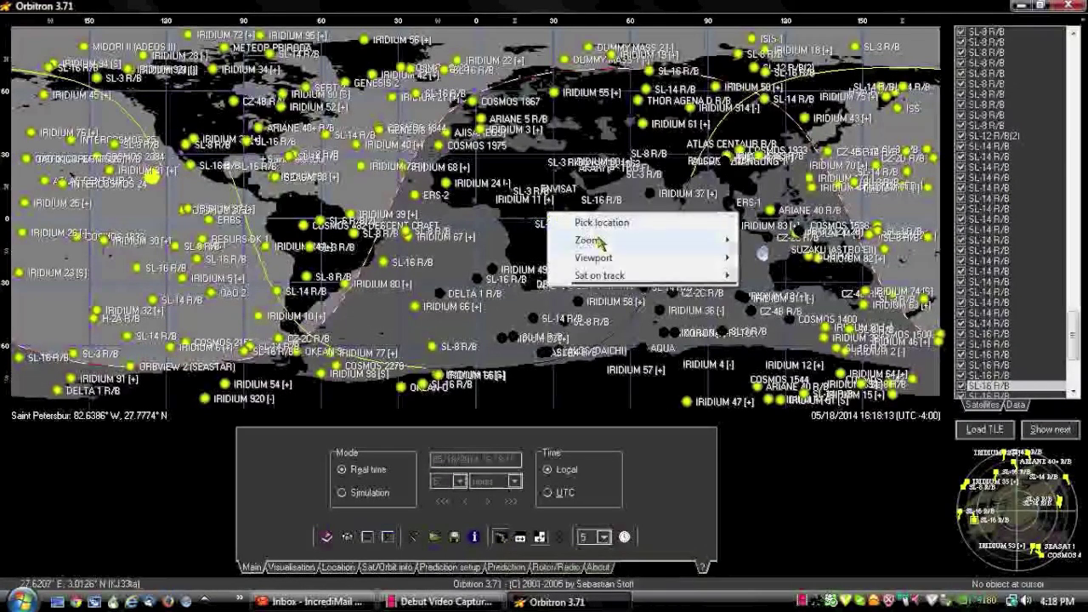
mouse_move(599, 241)
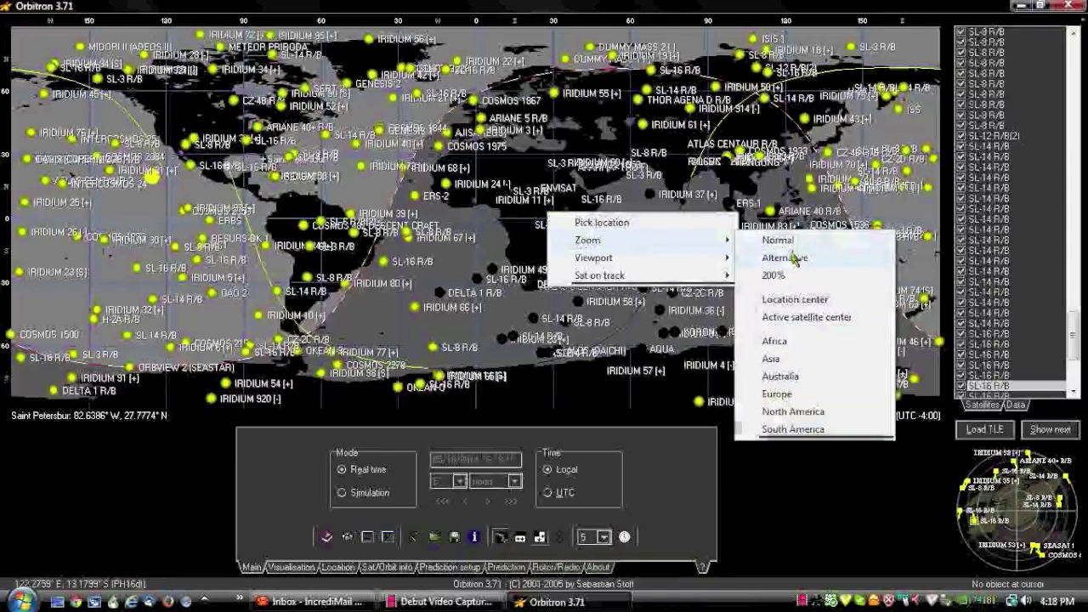
click(793, 274)
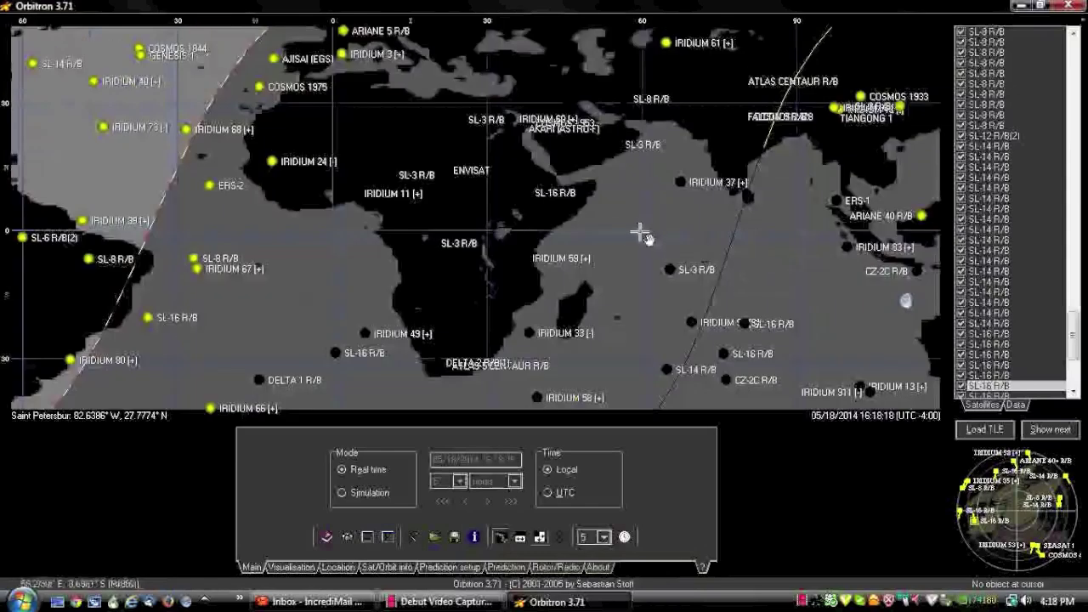
Switch the main viewport from the world map to the horizon radar.
right_click(610, 228)
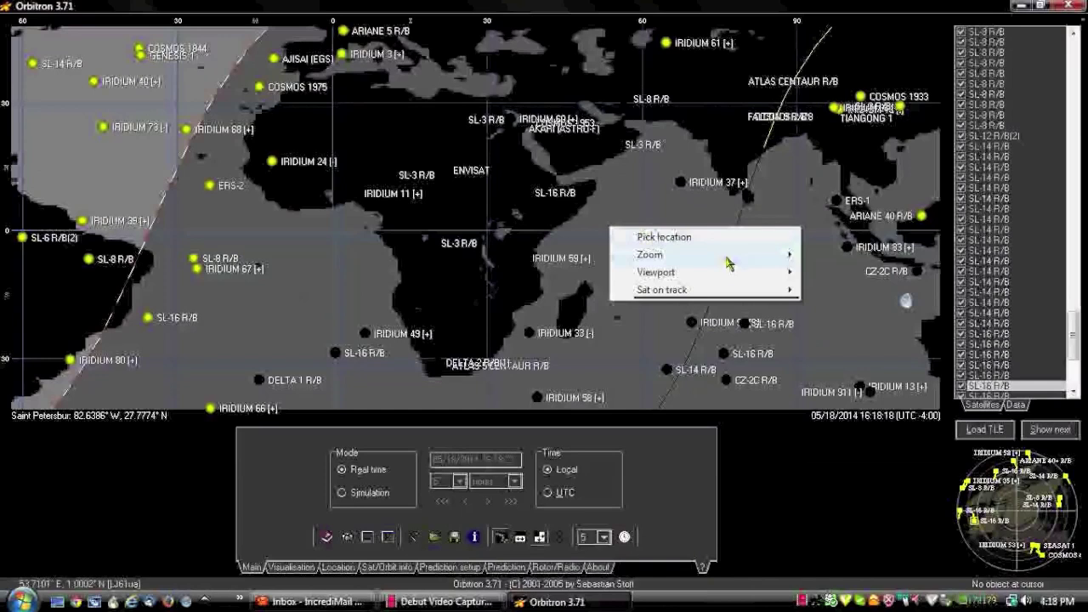
mouse_move(753, 255)
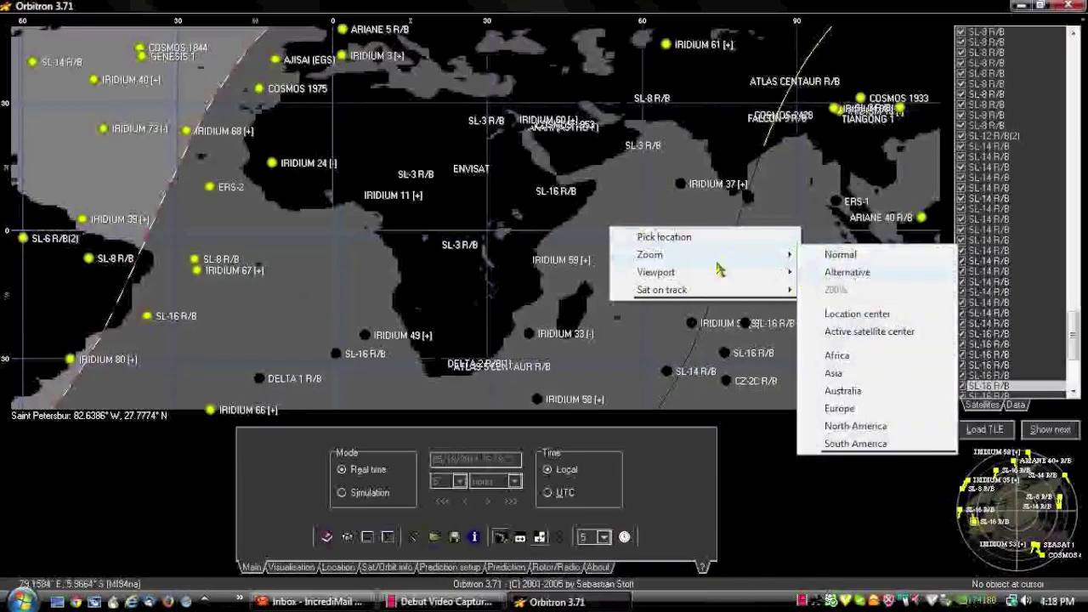
mouse_move(741, 273)
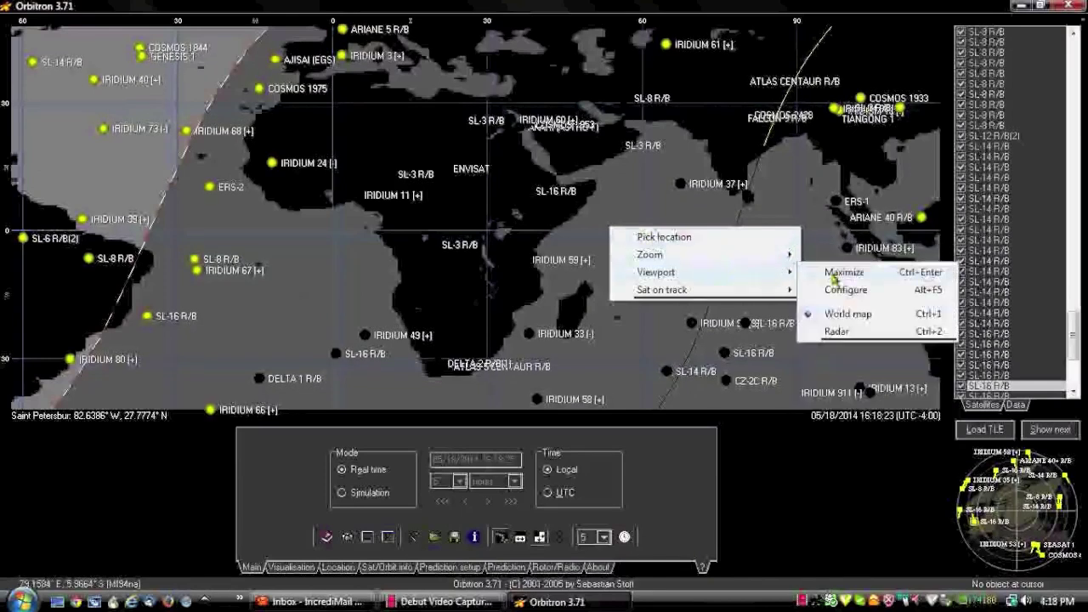
click(854, 333)
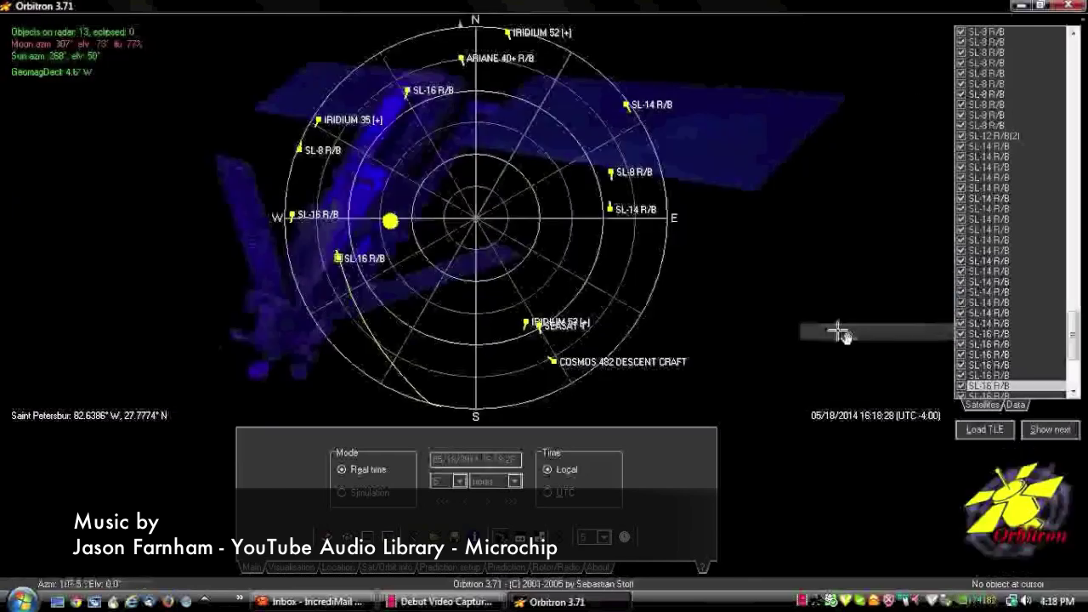
Maximize the radar viewport to fill the window.
right_click(514, 211)
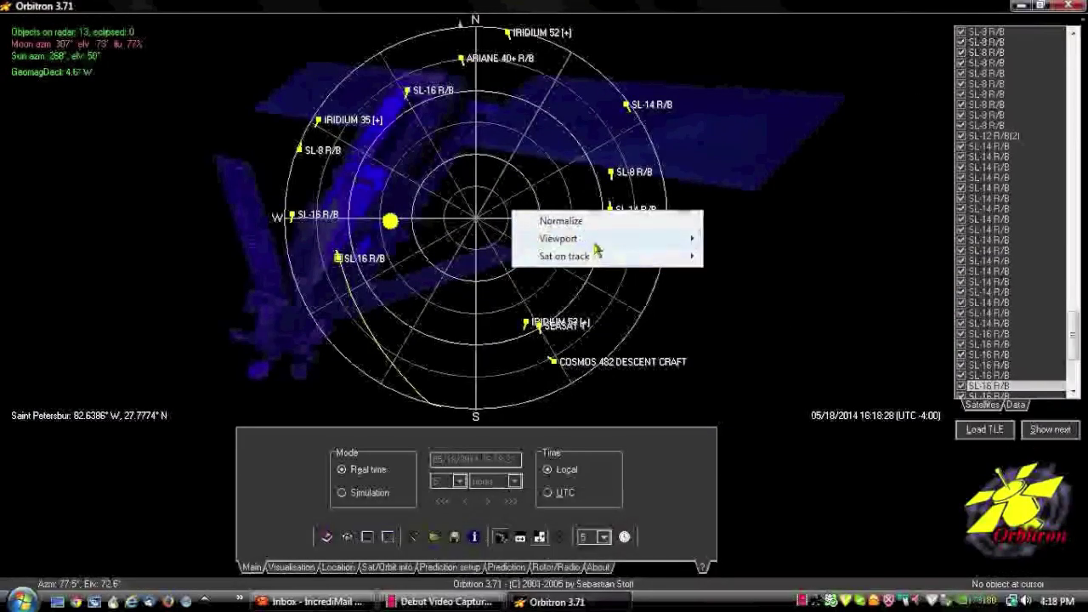
mouse_move(616, 244)
click(732, 239)
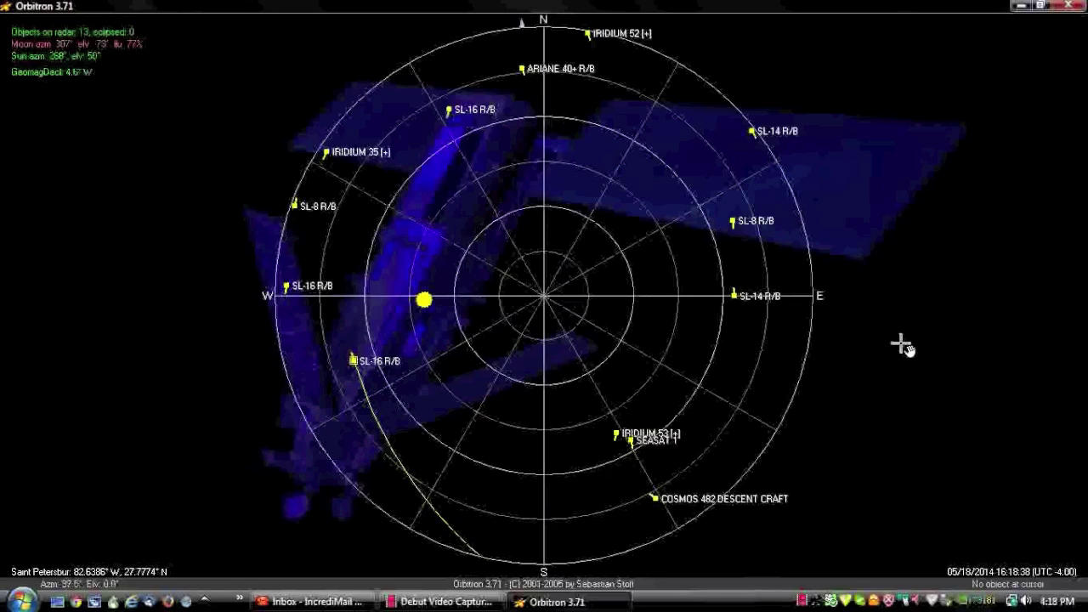
Close Orbitron and confirm the exit.
click(1066, 6)
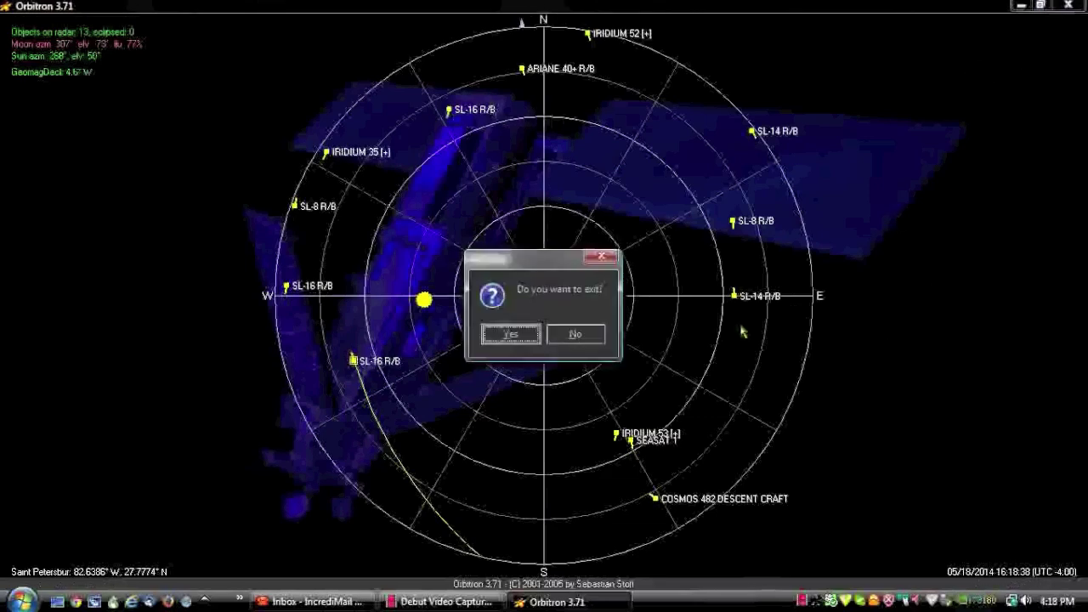
click(511, 334)
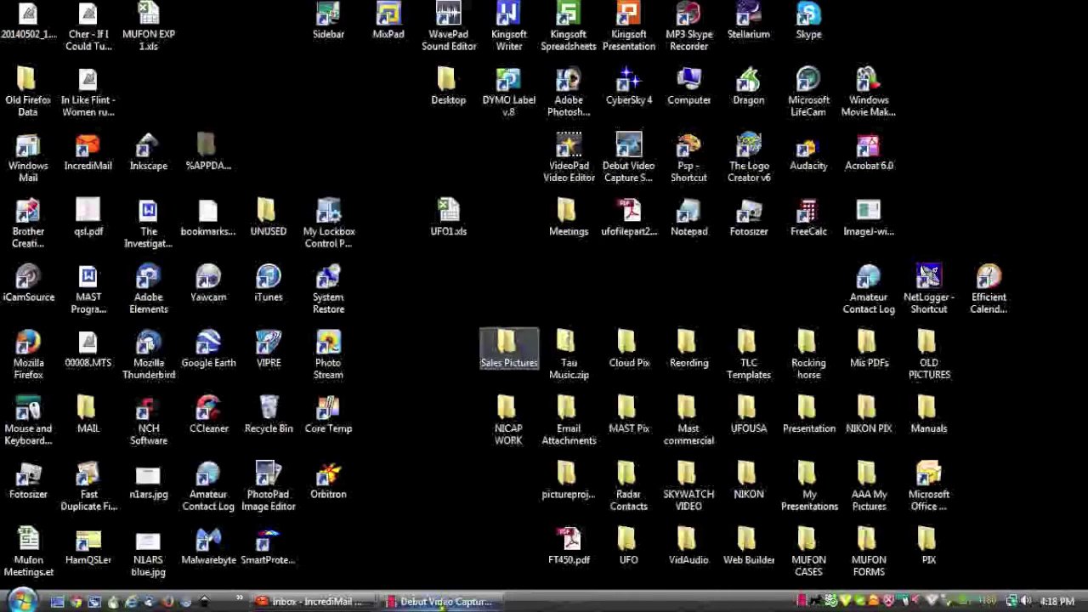
mouse_move(440, 605)
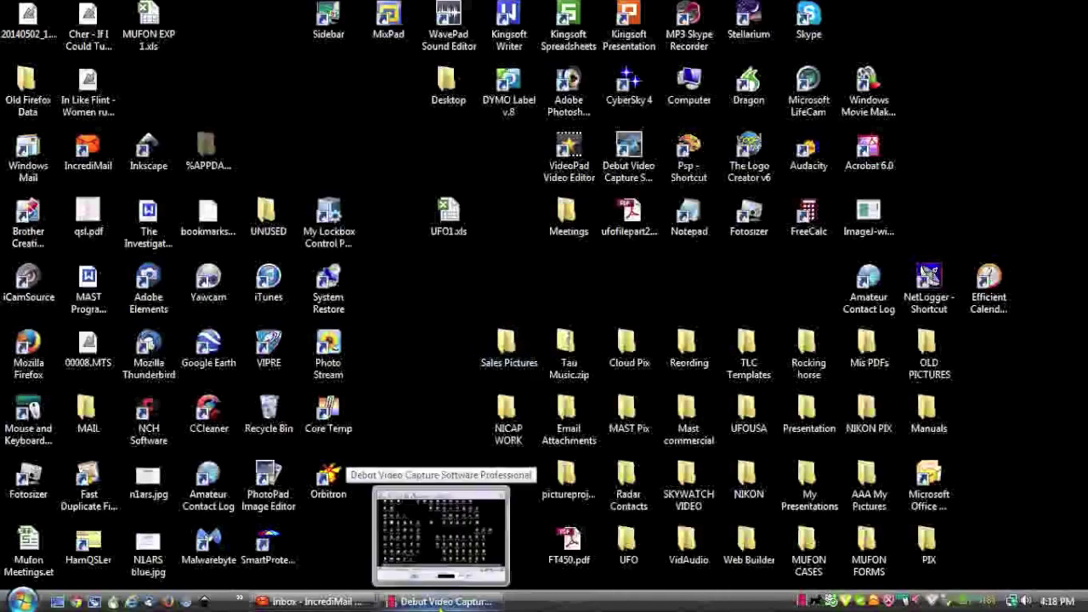